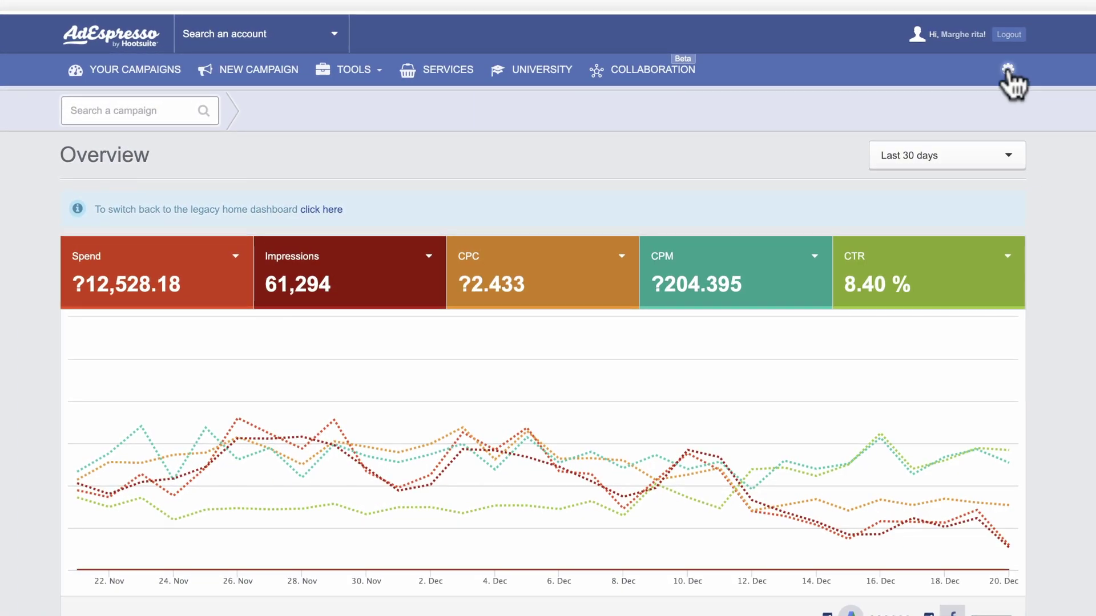
Step: Go to the AdWords Ad Accounts settings and begin connecting an AdWords account
click(1008, 71)
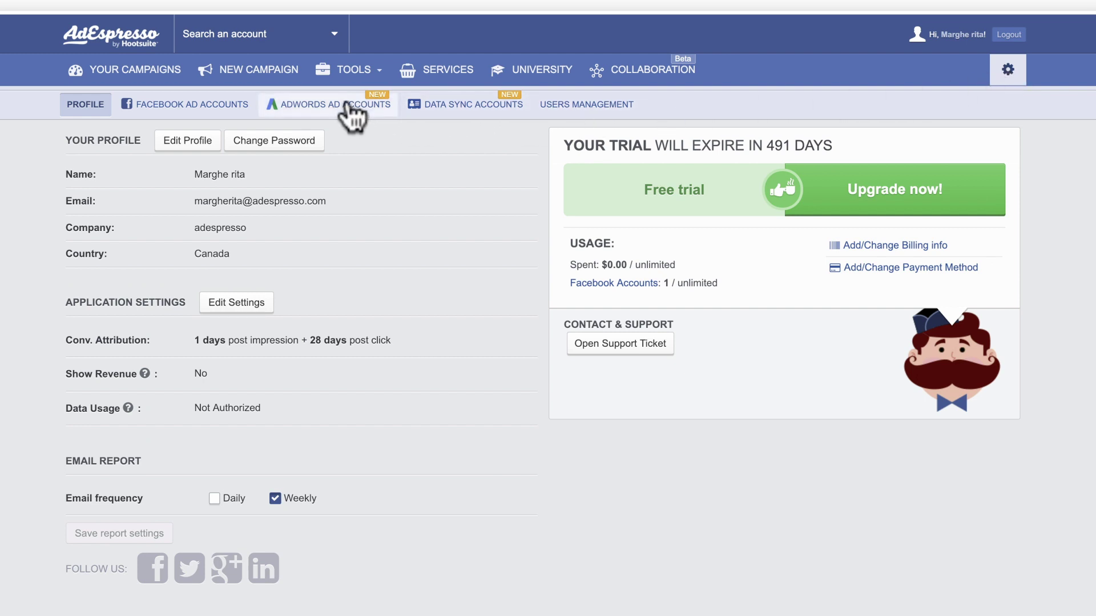
click(353, 117)
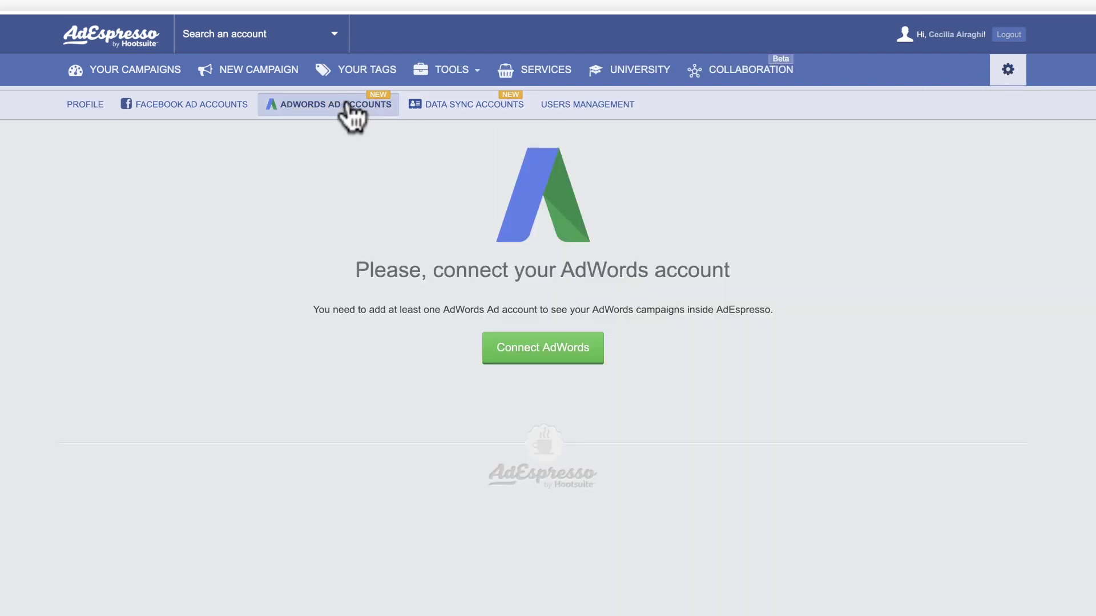
click(541, 360)
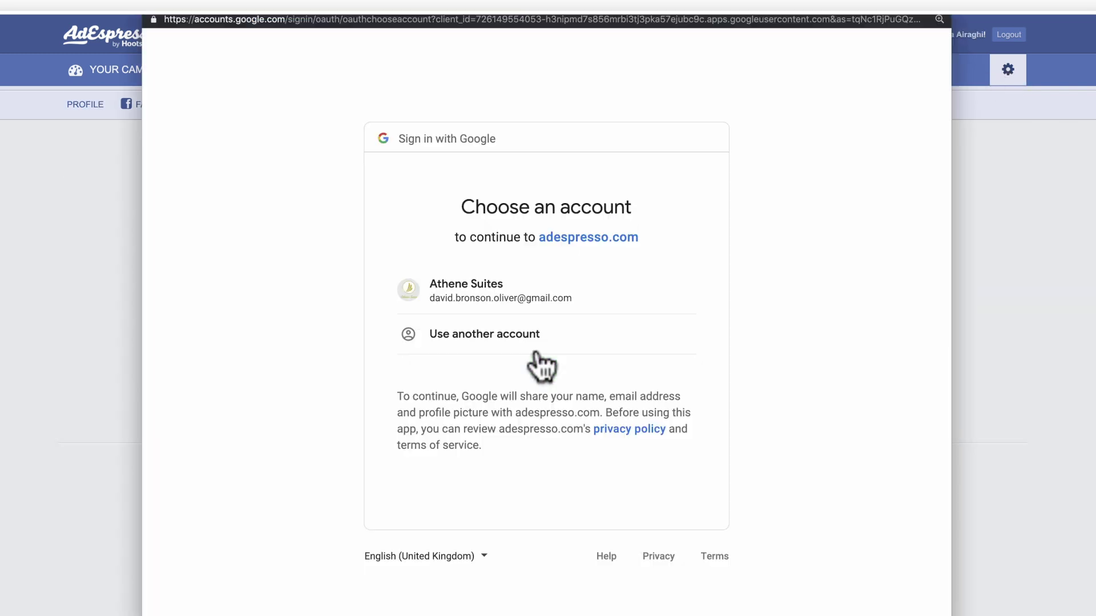
Step: Sign in with the Google account's e-mail, complete the new account sign-up, and link it
click(509, 303)
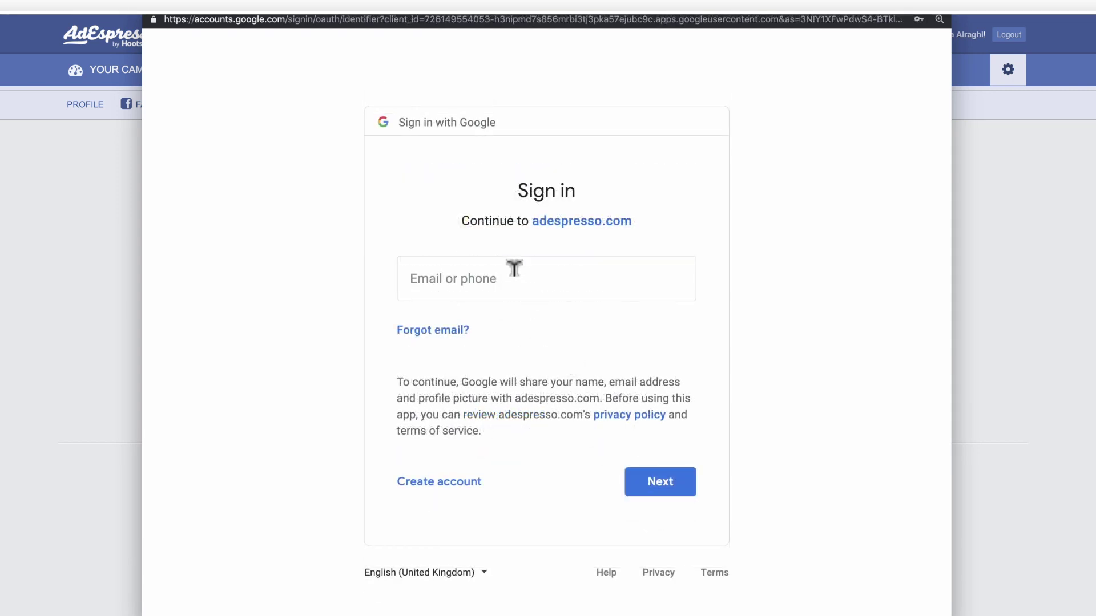
click(514, 269)
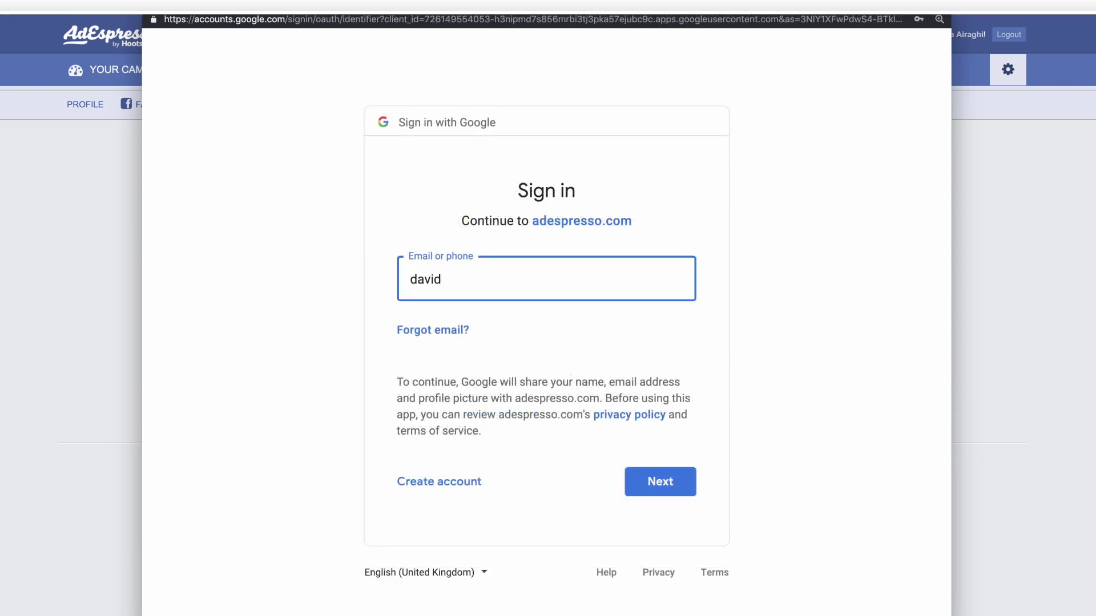
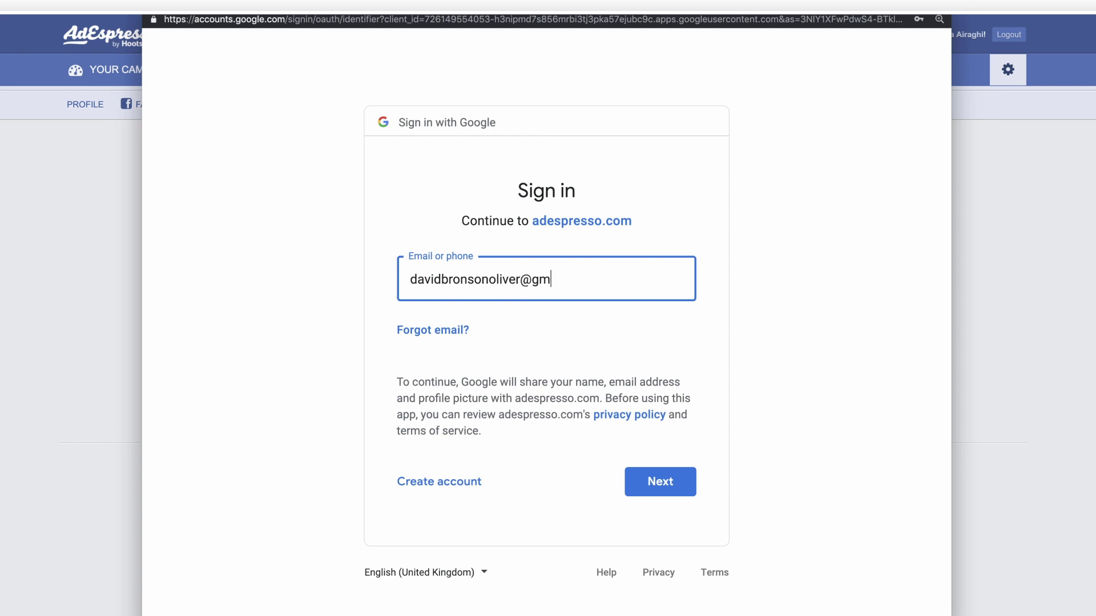
click(478, 482)
text(David)
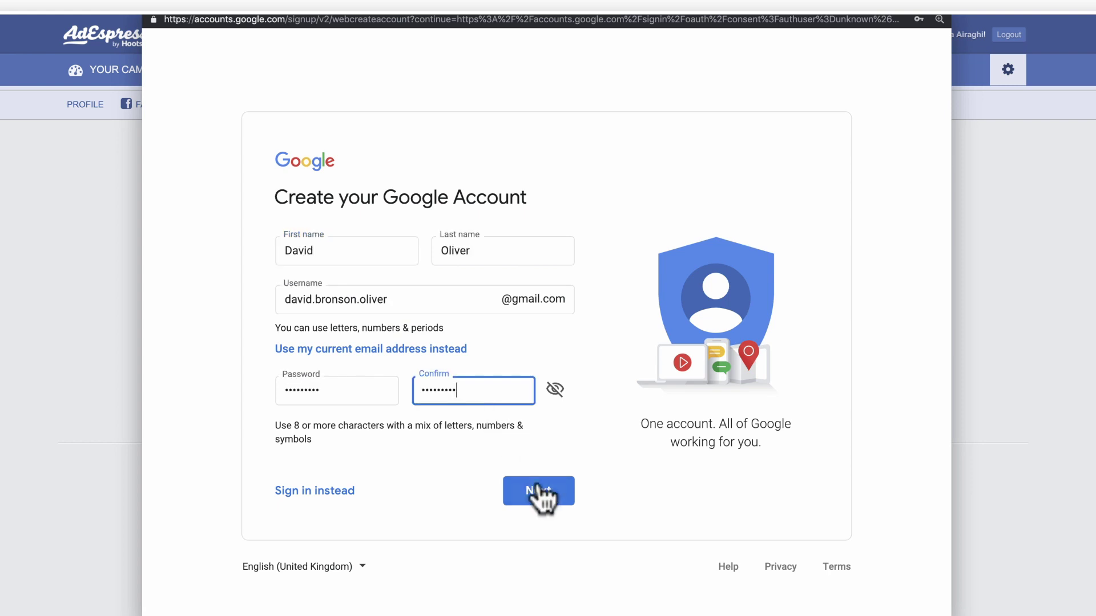
click(538, 489)
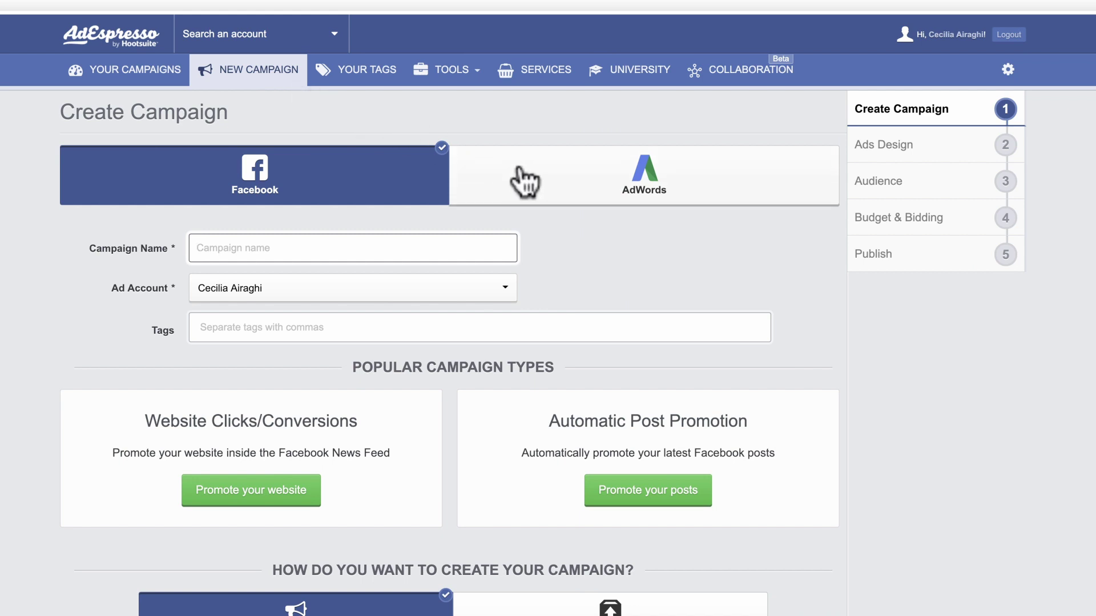
Step: Create an AdWords campaign named 'Athene Suites Spring Campaign' billed to Smoke Tests and save it
click(525, 182)
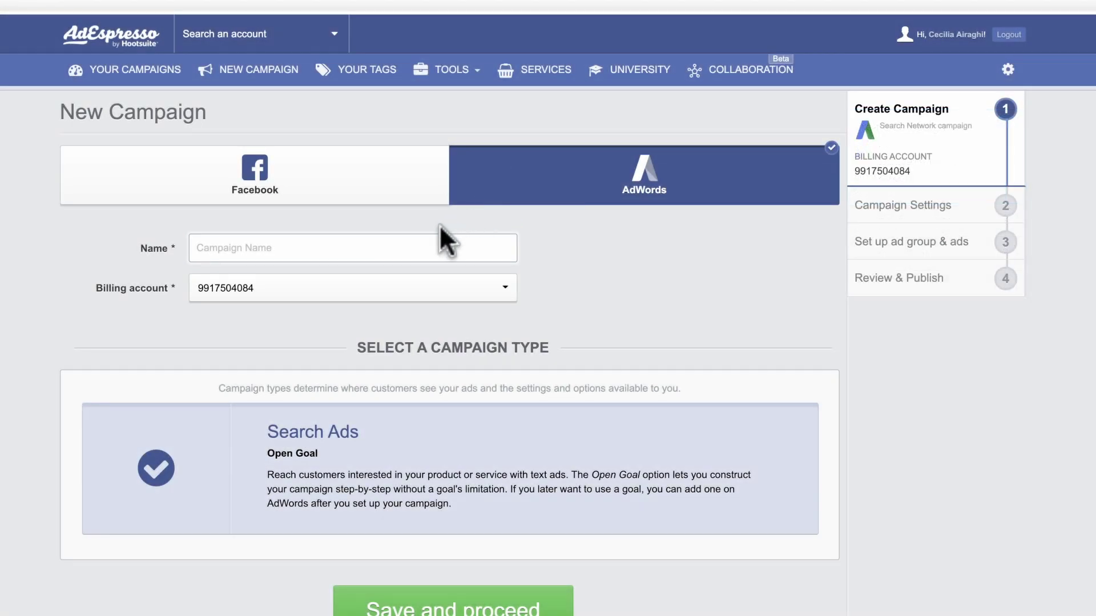
click(370, 234)
text(Athene Suites Spring Campaign)
click(354, 294)
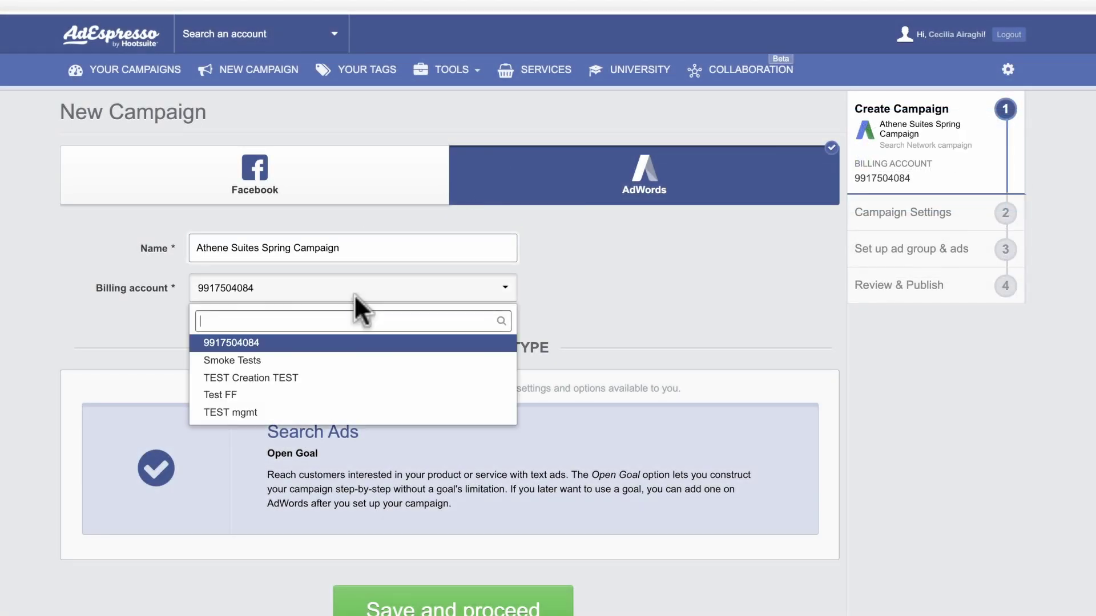
click(346, 359)
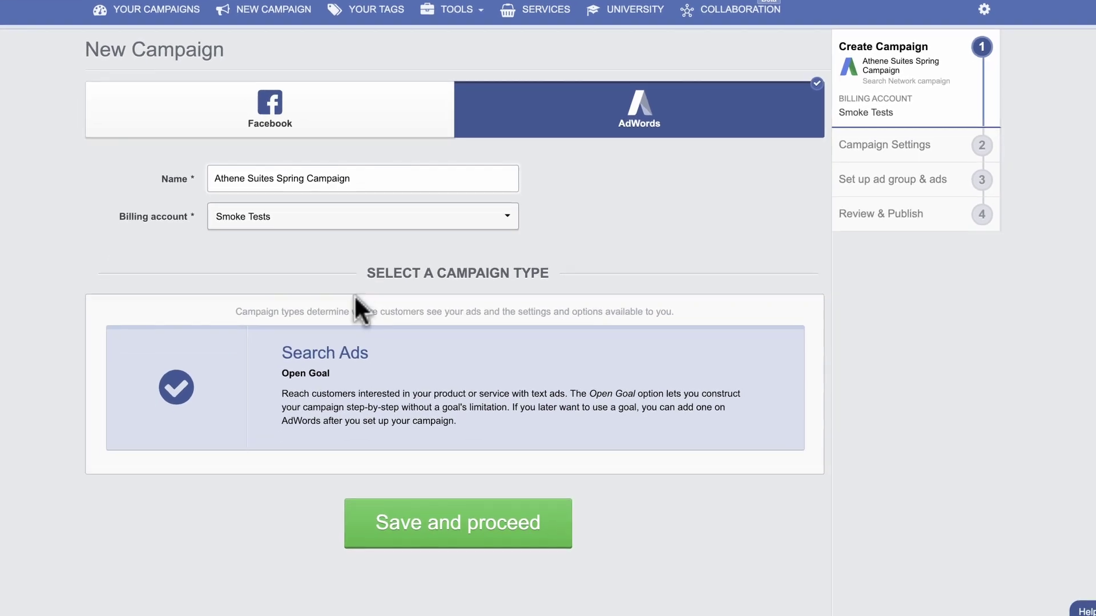
click(429, 531)
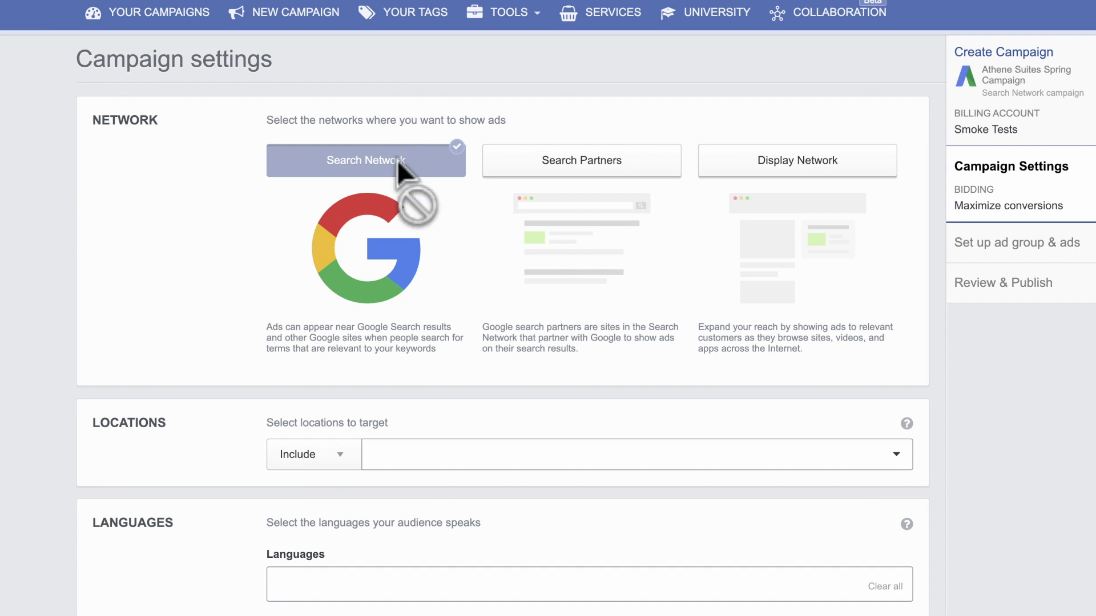
Step: Include Search Partners in the network and add English as the campaign language
click(568, 168)
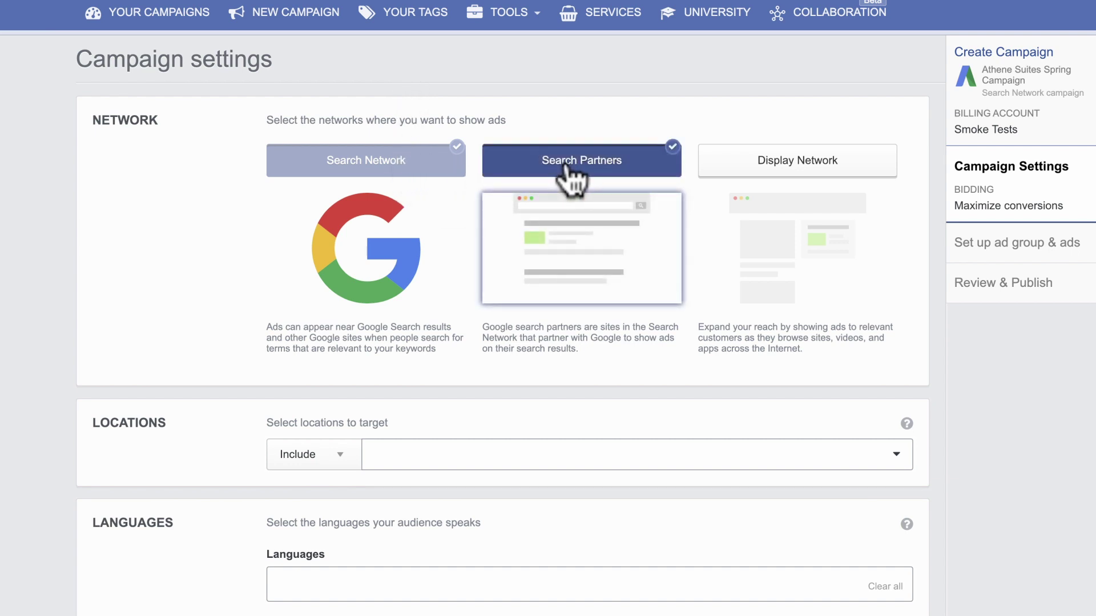
scroll(568, 172, down, 3)
click(471, 428)
text(engl)
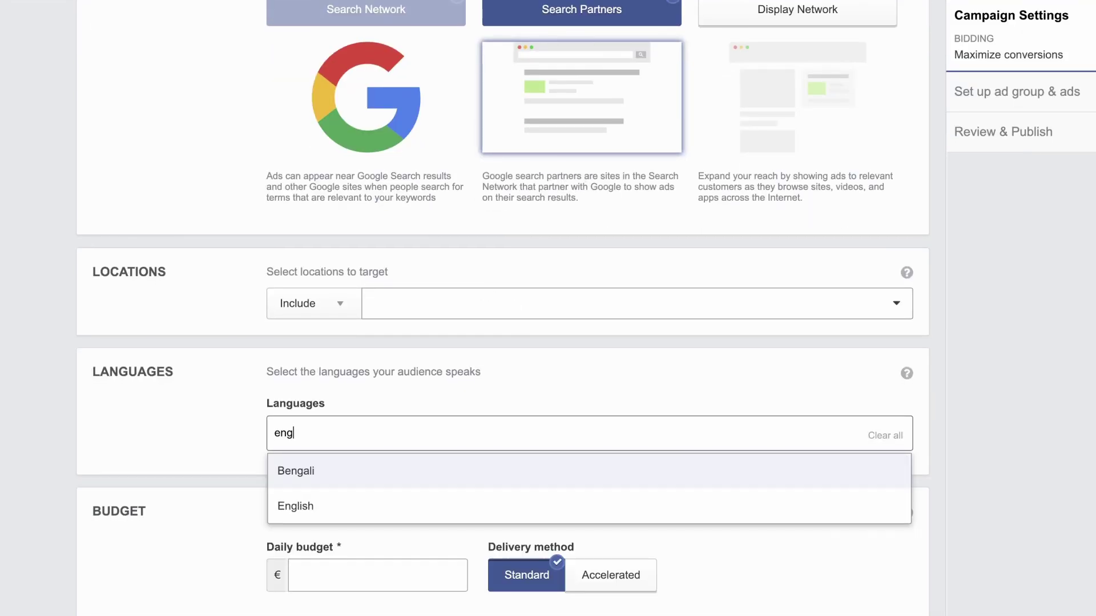
click(426, 504)
click(429, 399)
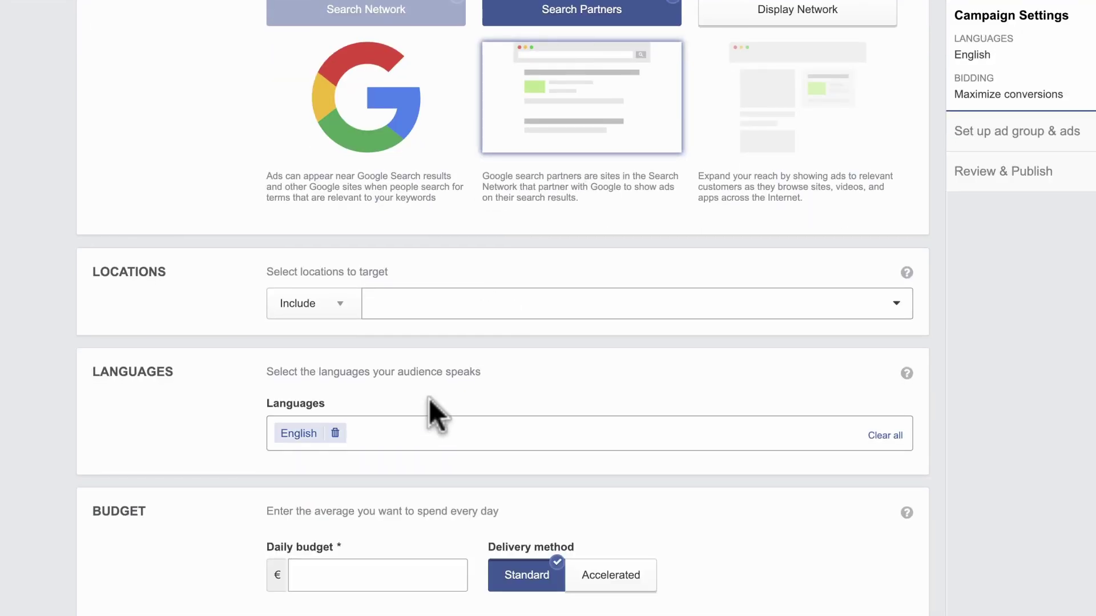
Step: Target Canada as the location and set the daily budget to 5
click(414, 311)
text(Canada)
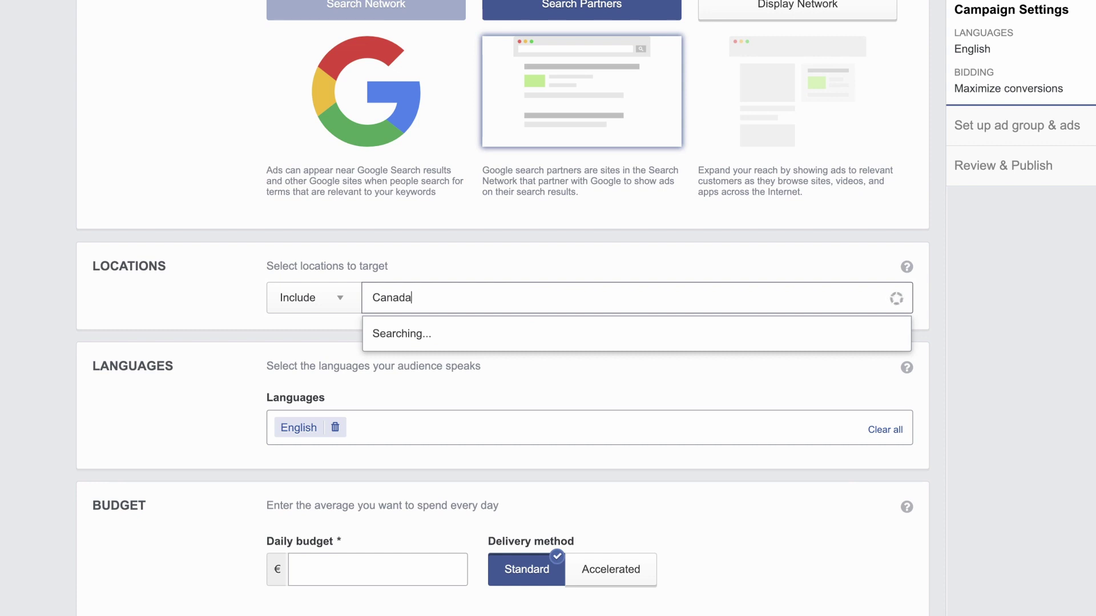
click(403, 330)
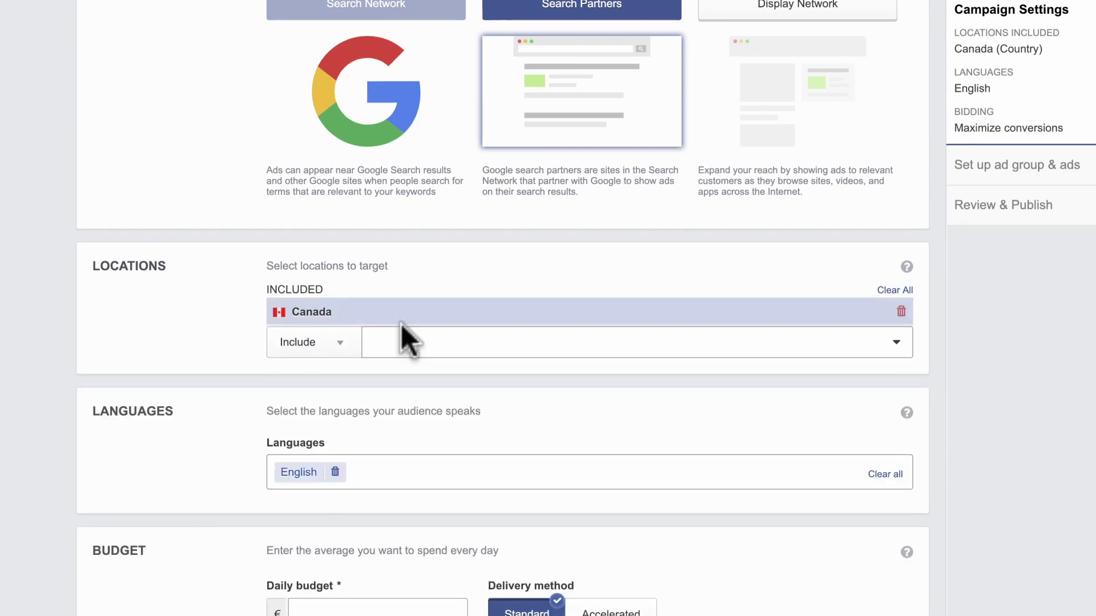
scroll(401, 324, down, 5)
click(391, 273)
text(5)
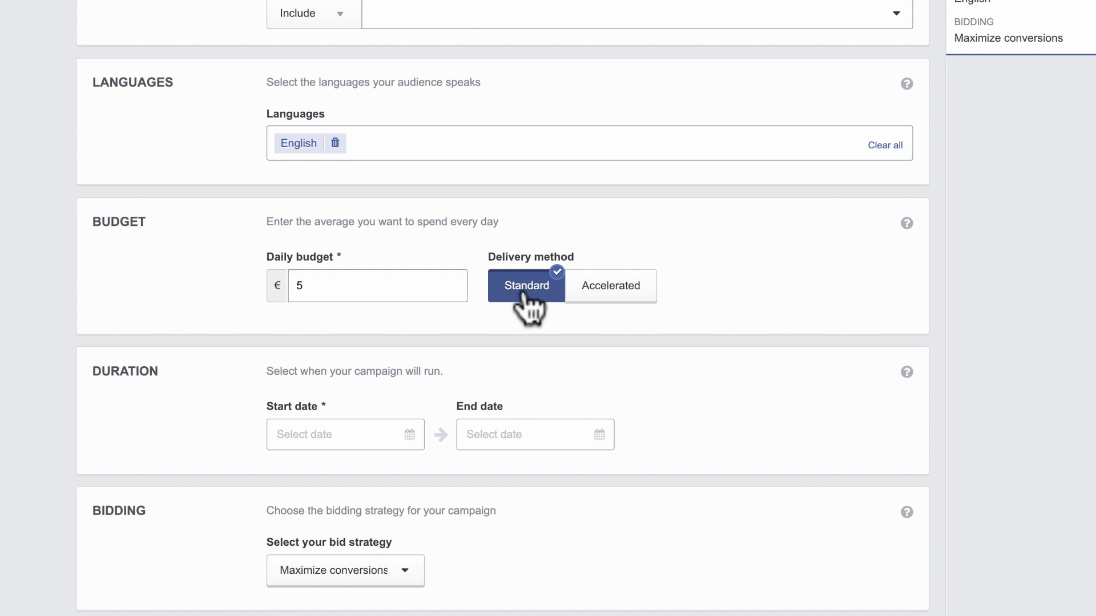
Step: Switch delivery to Accelerated and raise the daily budget to 200
click(594, 297)
drag(268, 289, 301, 286)
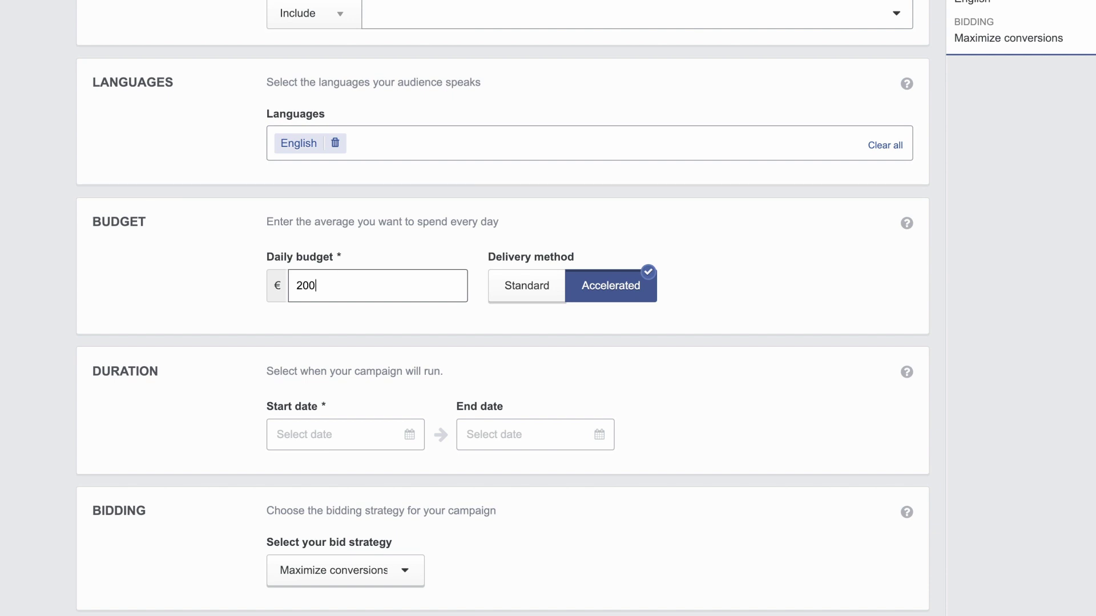
text(200)
Step: Set the start date to 2018-12-26, no end date, and Maximize clicks bidding
click(379, 423)
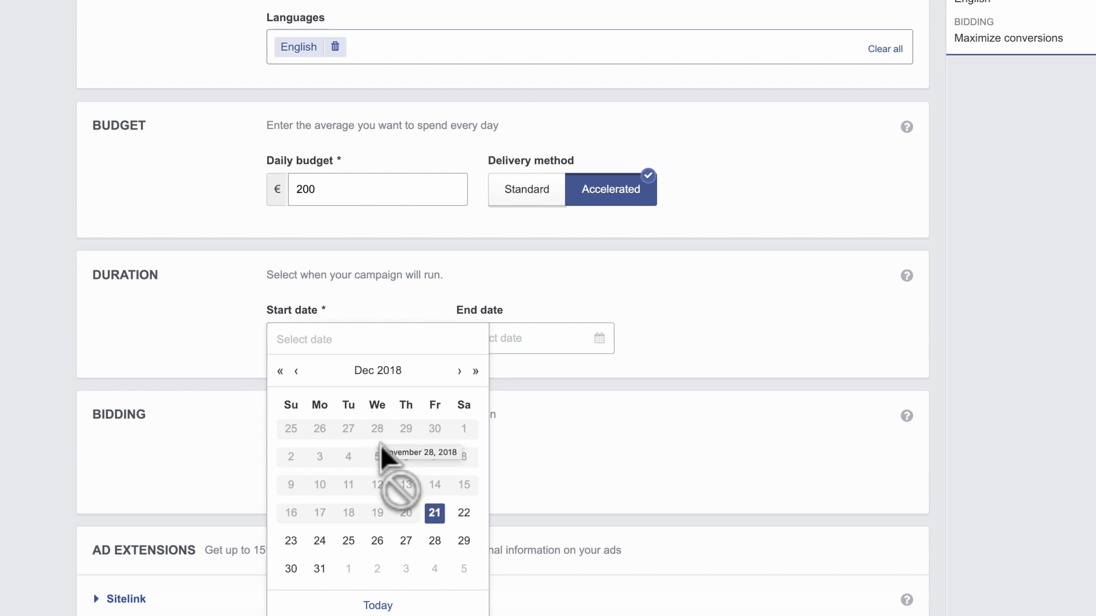
click(378, 540)
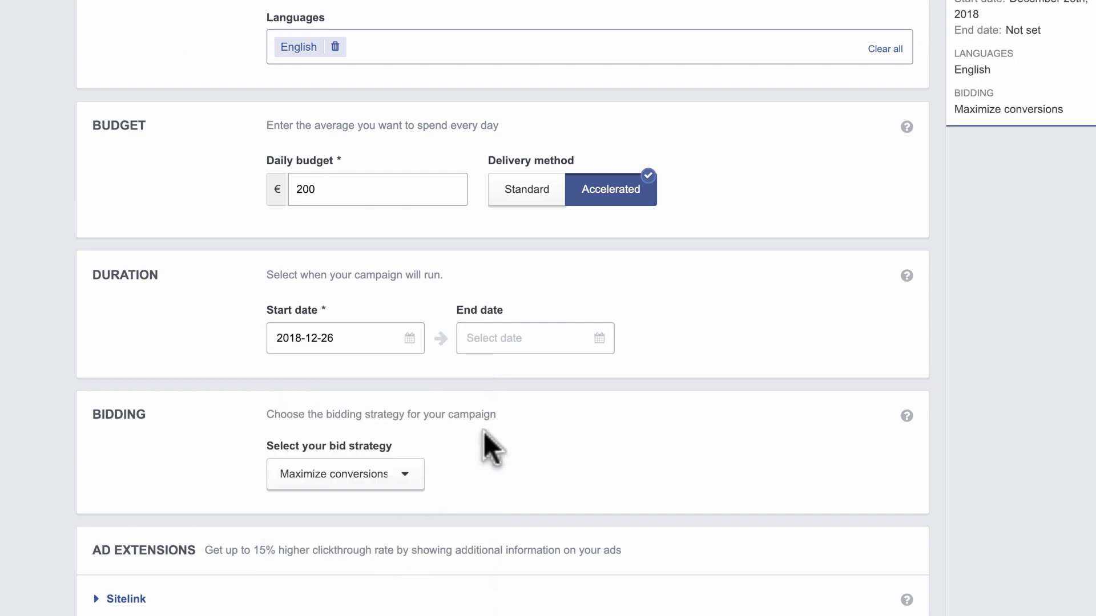
click(561, 336)
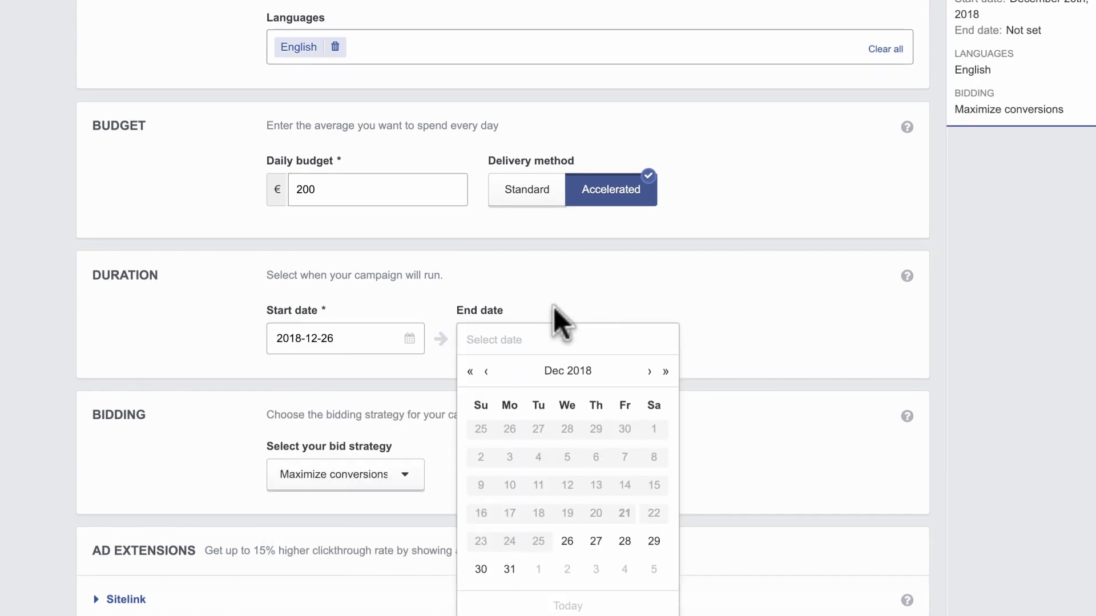
click(558, 319)
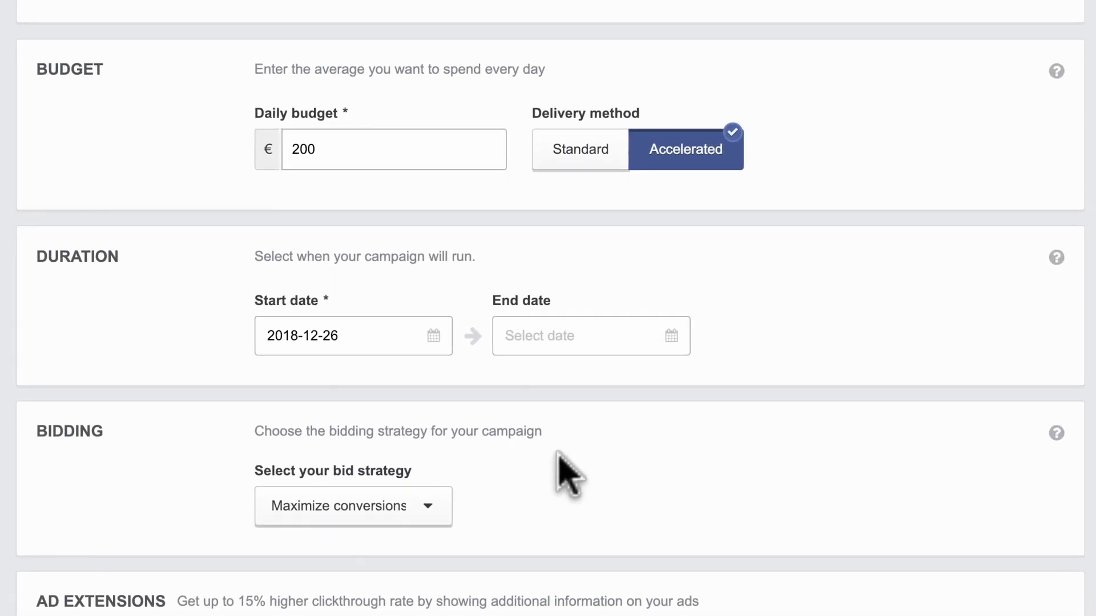
click(446, 504)
click(398, 545)
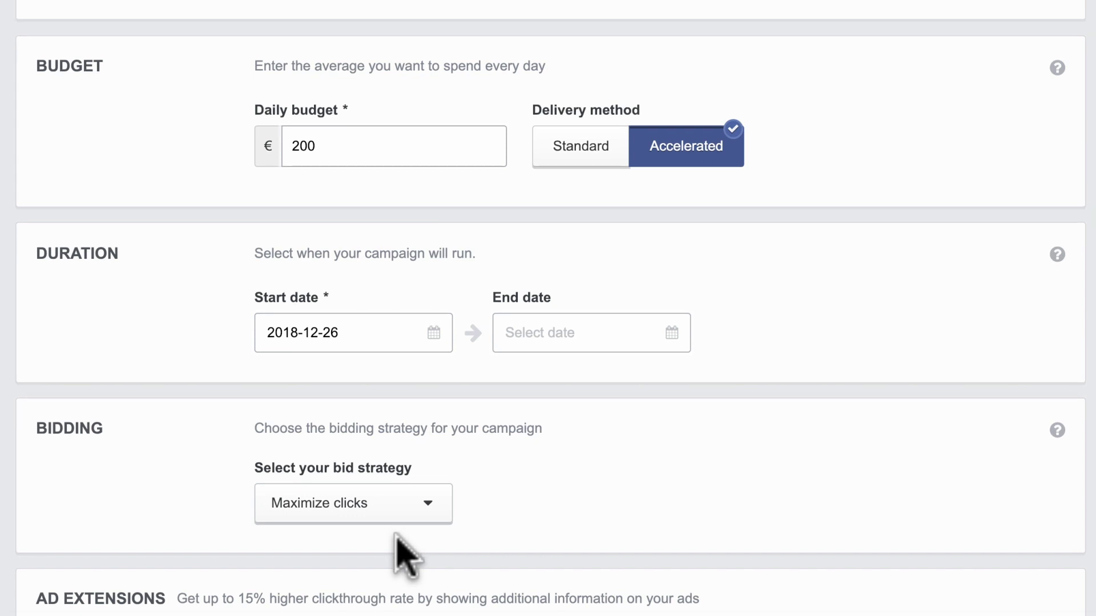
scroll(398, 547, down, 4)
click(42, 425)
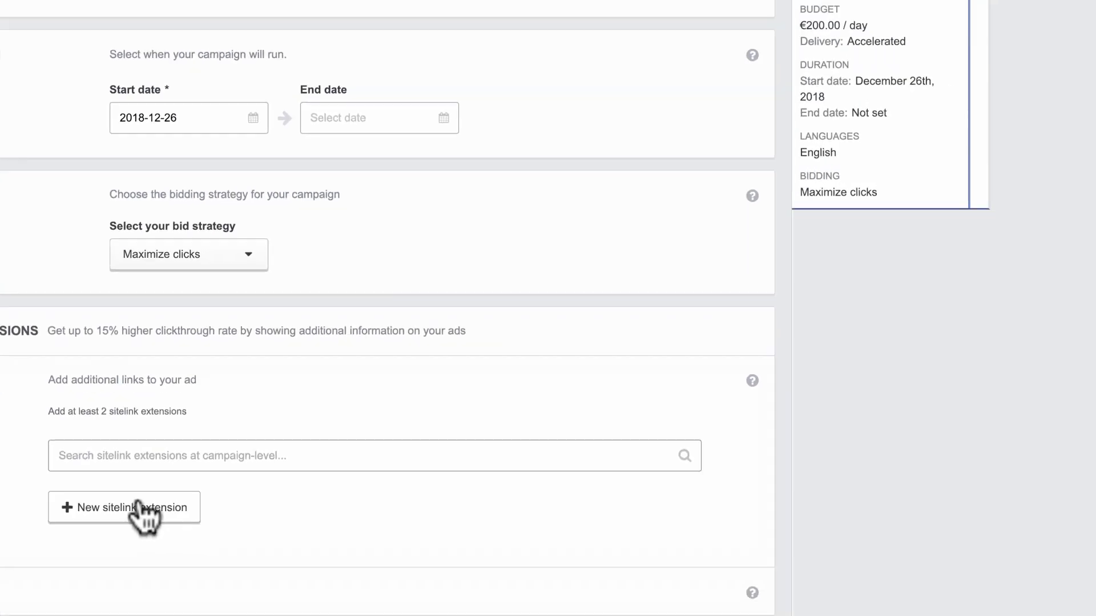
click(287, 581)
text(Hou)
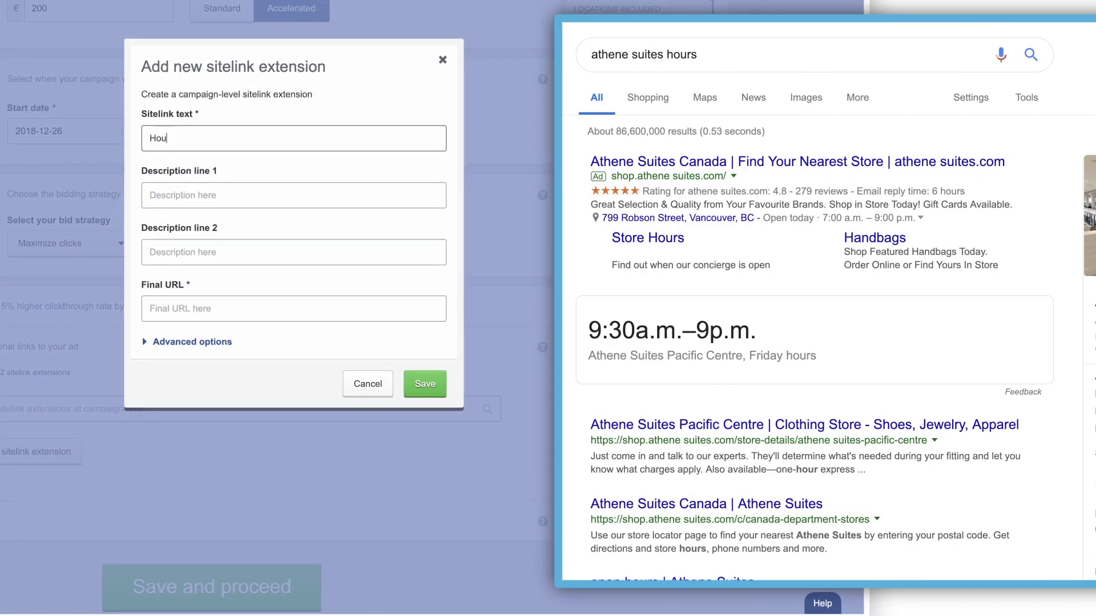
text(rs)
key(Tab)
text(Desk Hours)
key(Tab)
text(Find out when our c)
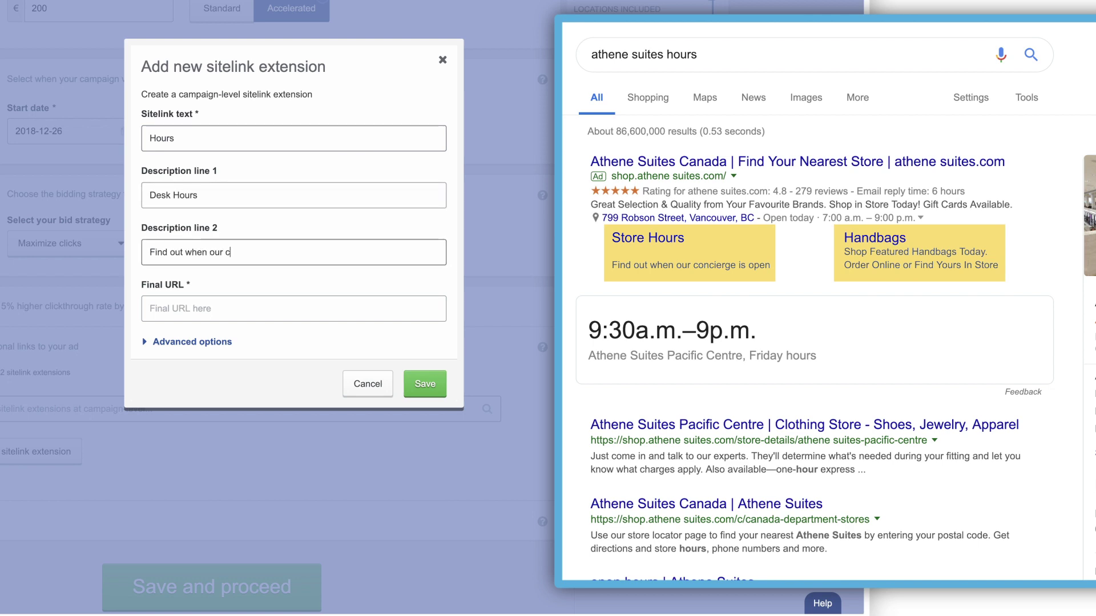
text(oncierge is open)
key(Tab)
text(http://www.athenesuites.com/hours)
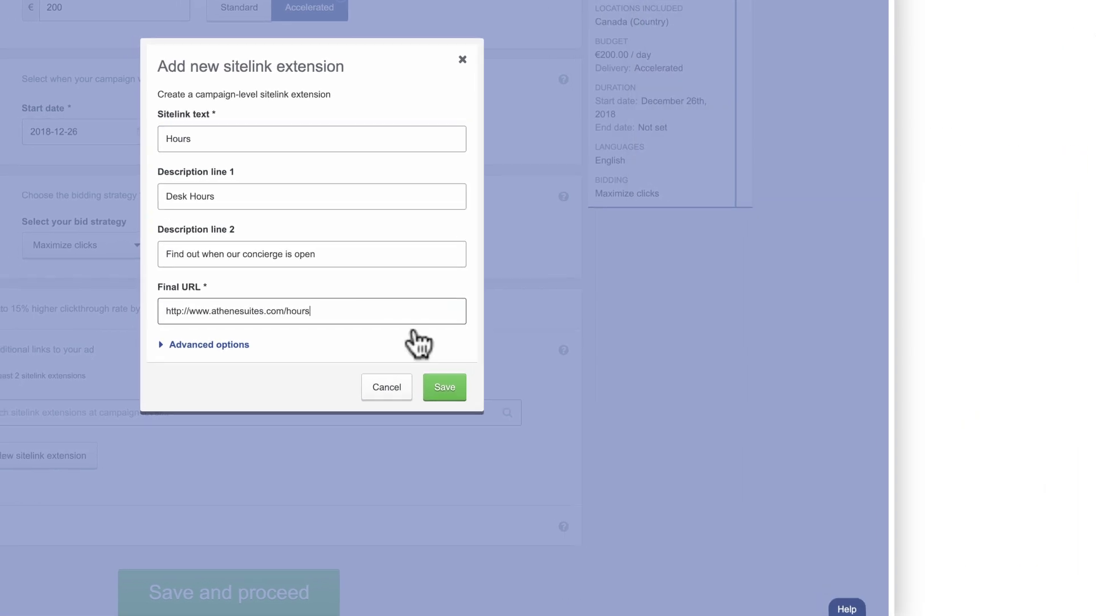
click(425, 384)
scroll(694, 442, down, 3)
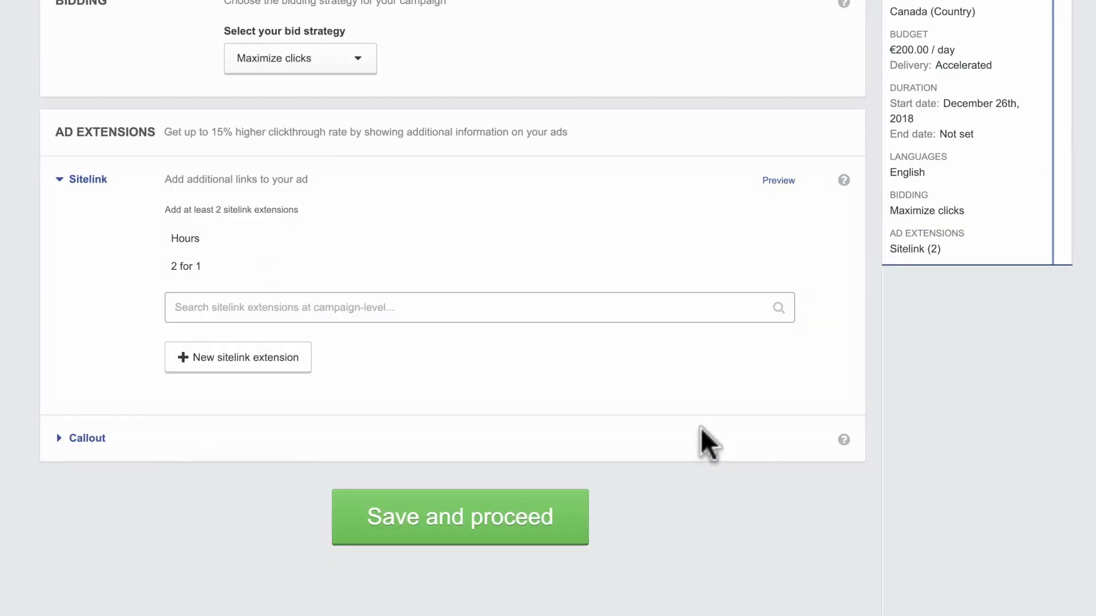
click(451, 524)
Step: Name the ad group 'Beach Vacations' and enter Beach as a keyword
text(B)
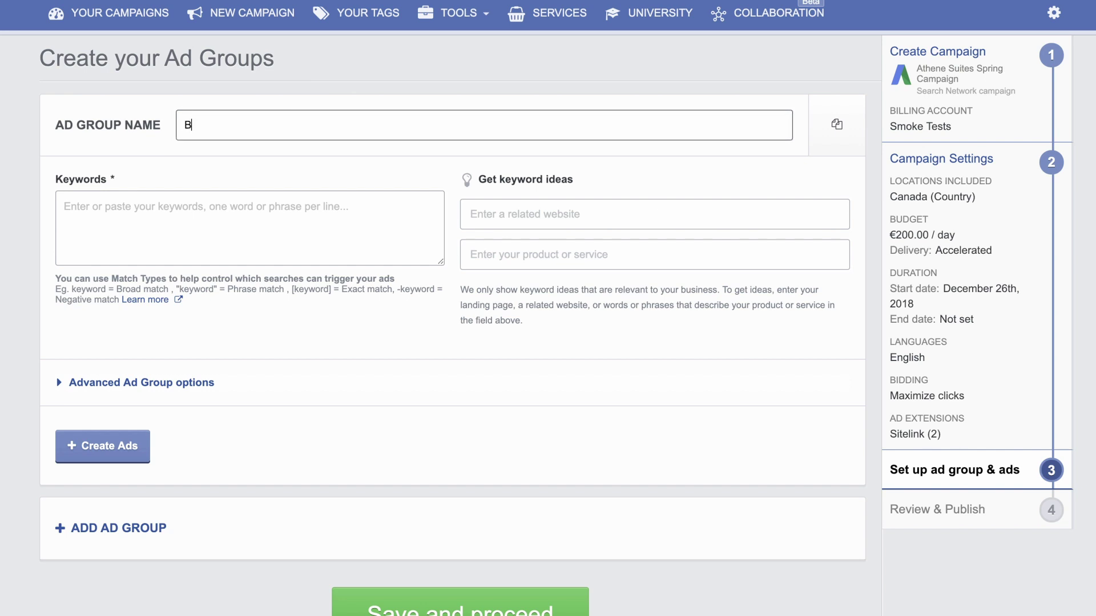
text(each Vacations)
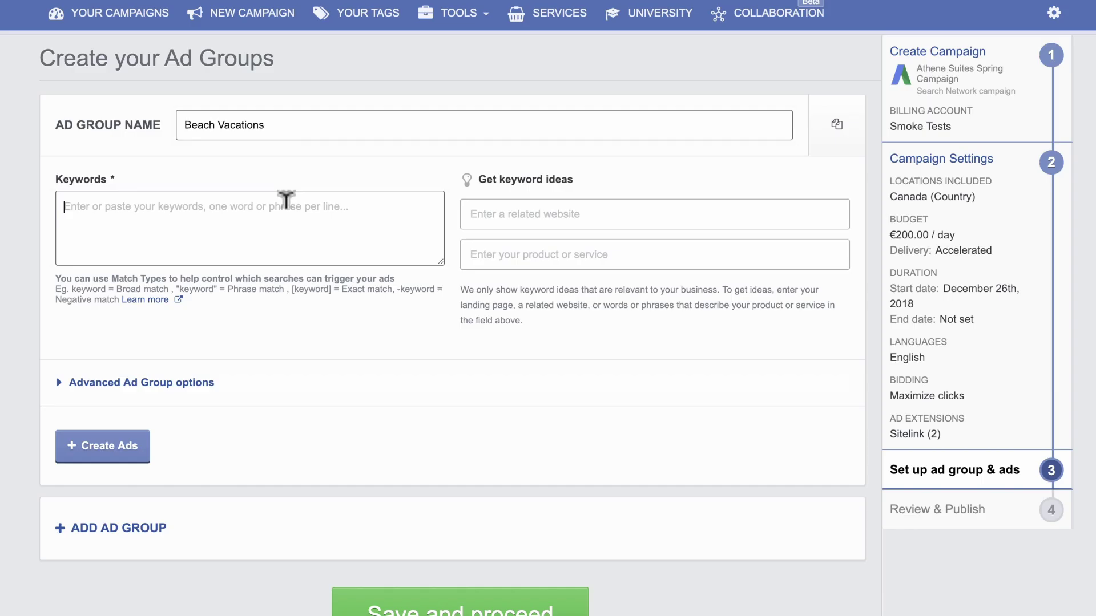
click(284, 198)
text(Beach)
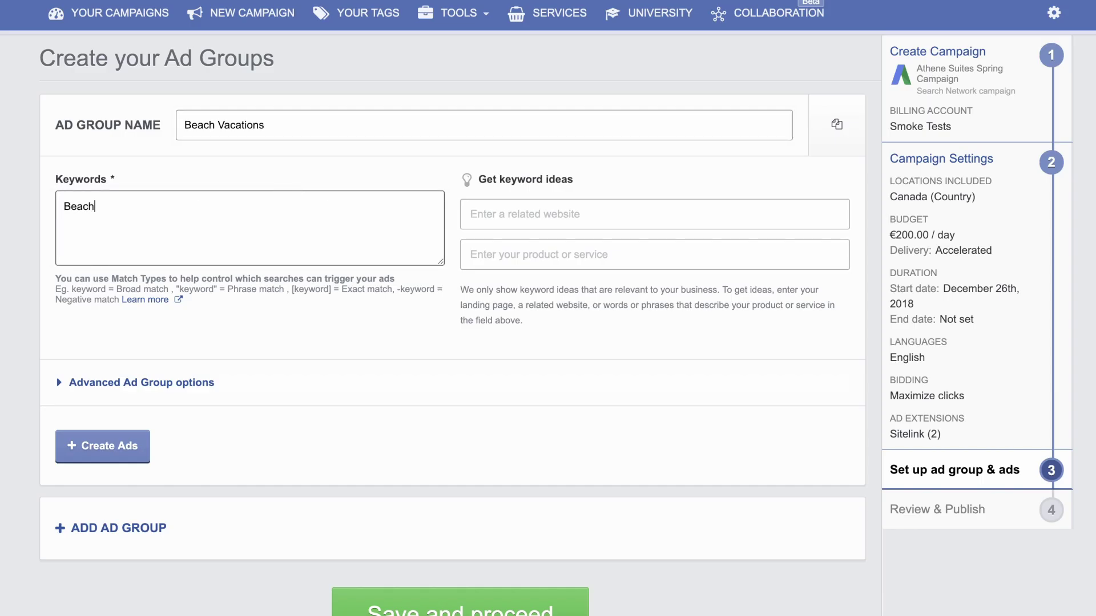
click(462, 201)
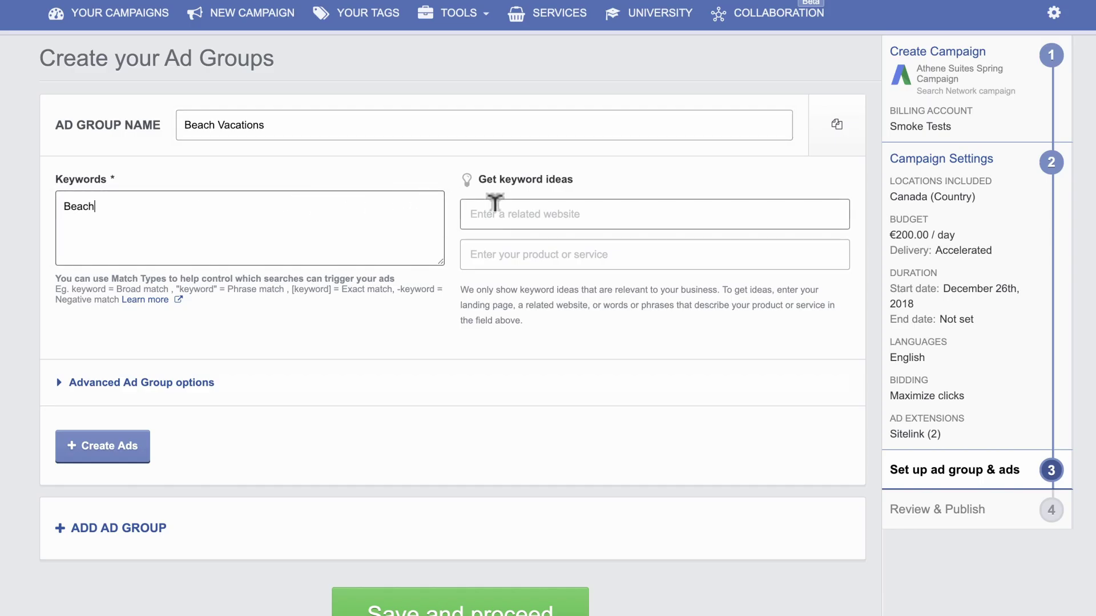
text(http://www.athenesuites.com)
key(Tab)
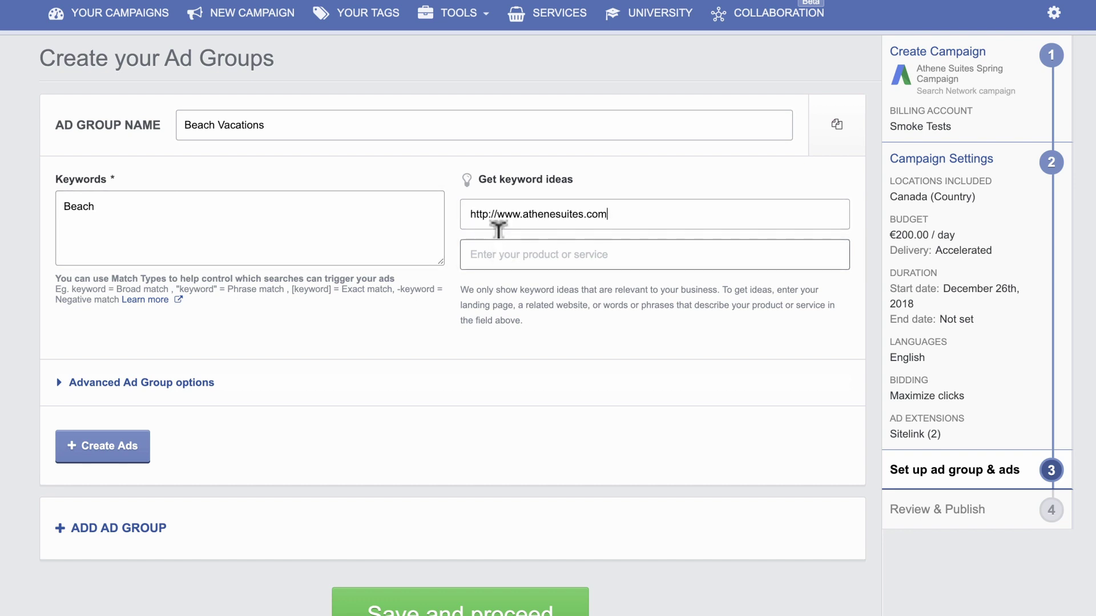
text(Vaca)
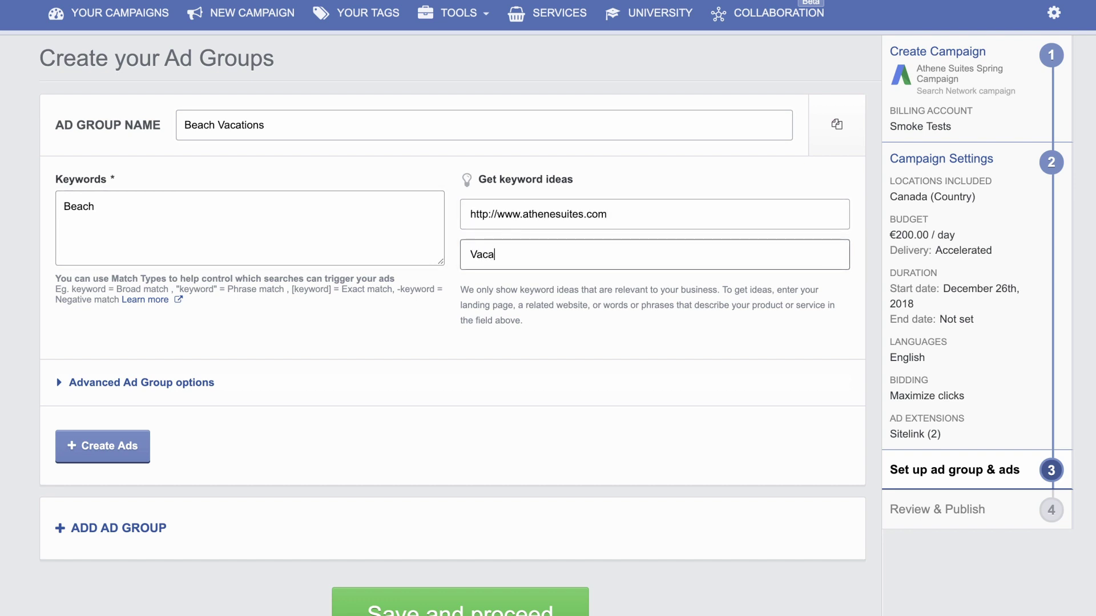
text(tion)
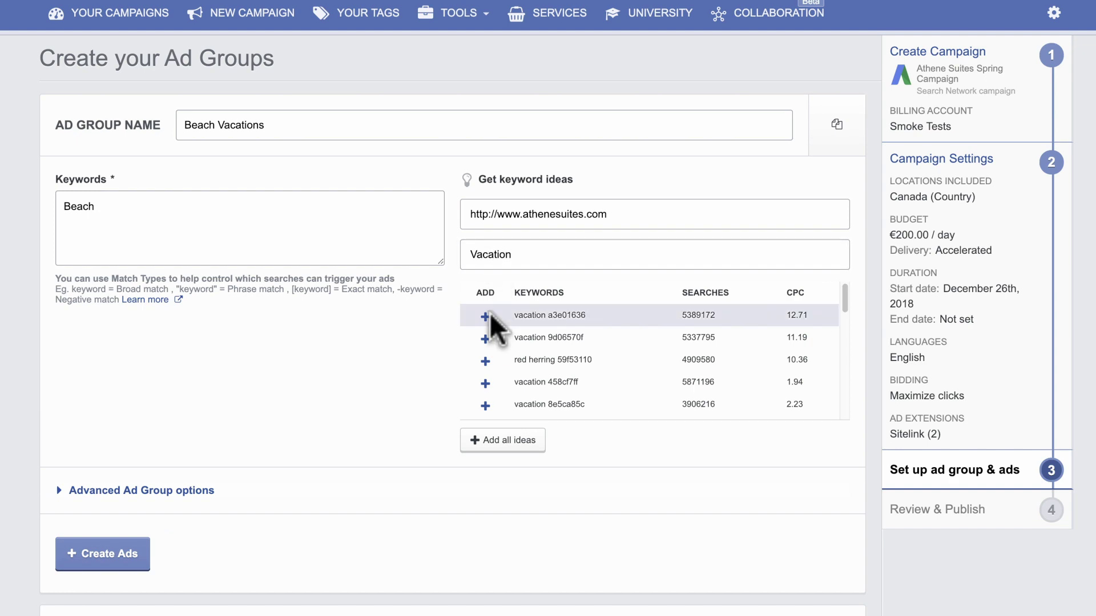
click(487, 317)
click(485, 361)
click(485, 381)
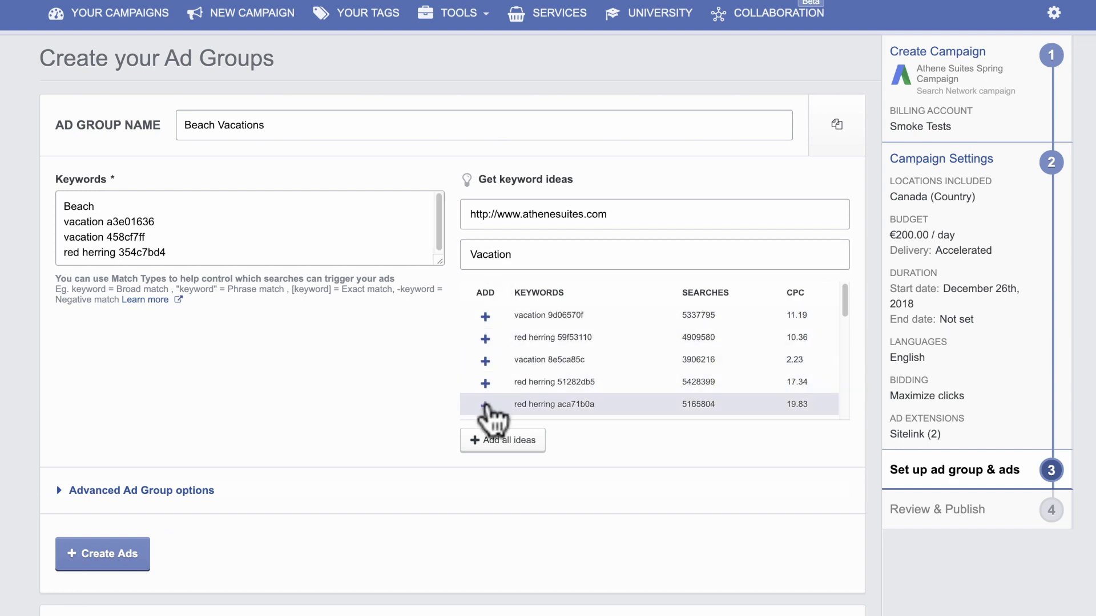
click(486, 407)
Step: Write the first ad: 'Book your dream vacation' / 'Enjoy a Luau', description 'Escape to the beach - On a budget!'
click(143, 555)
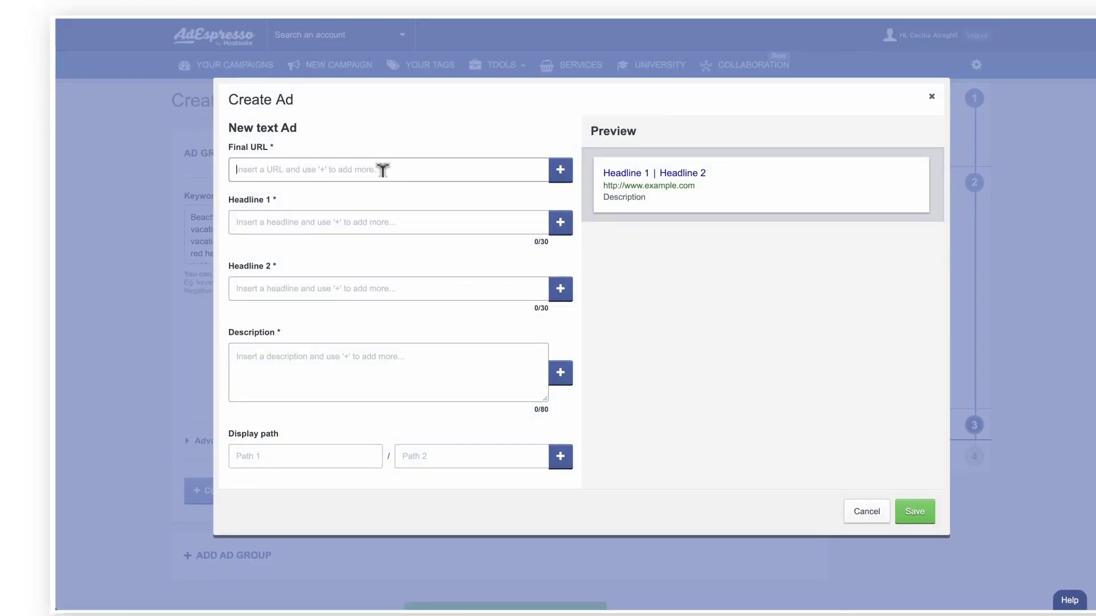
key(ctrl+v)
key(Tab)
text(Book your dream vacation)
key(Tab)
text(Enjoy a Luau)
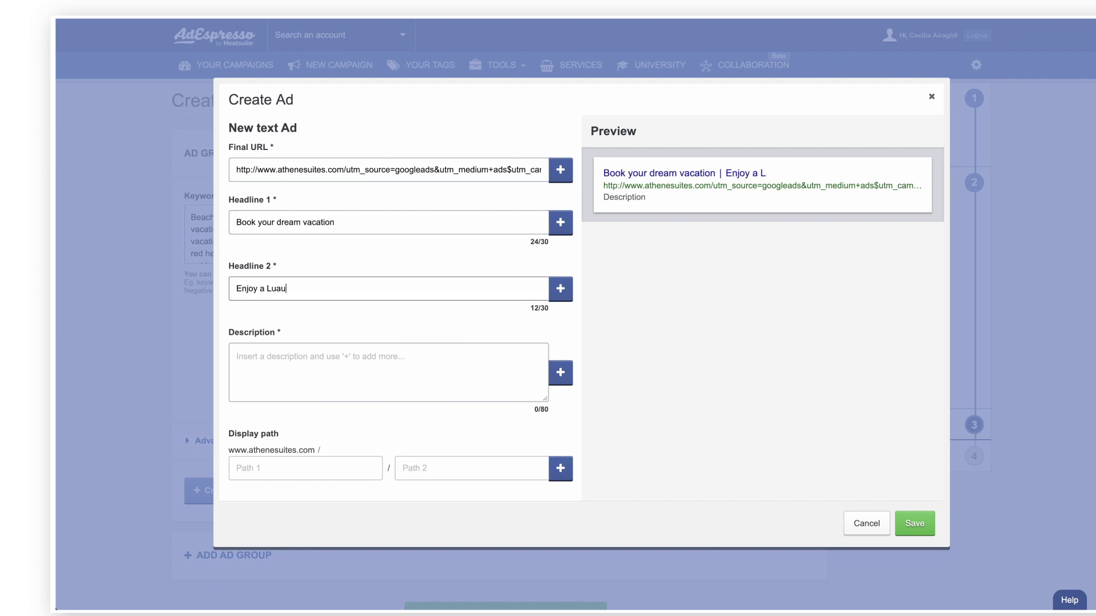
key(Tab)
text(Escape to the beach - On a budget!)
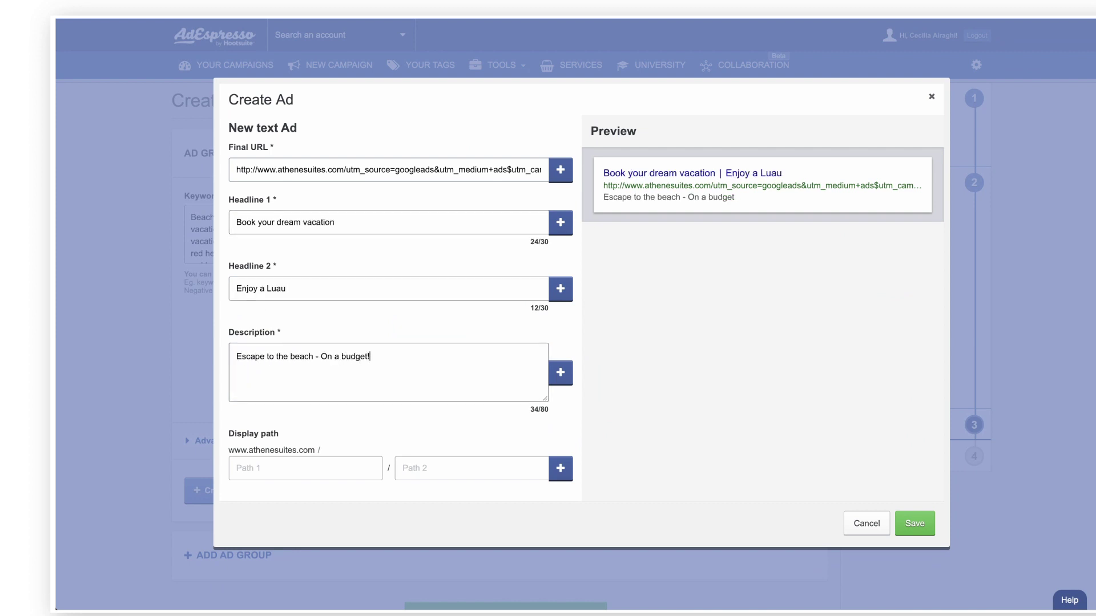
Step: Add alternative headlines 'Surf on the beach' and 'Go to the Bahamas', previewing the variations
click(561, 222)
text(Surf on the beach)
click(561, 335)
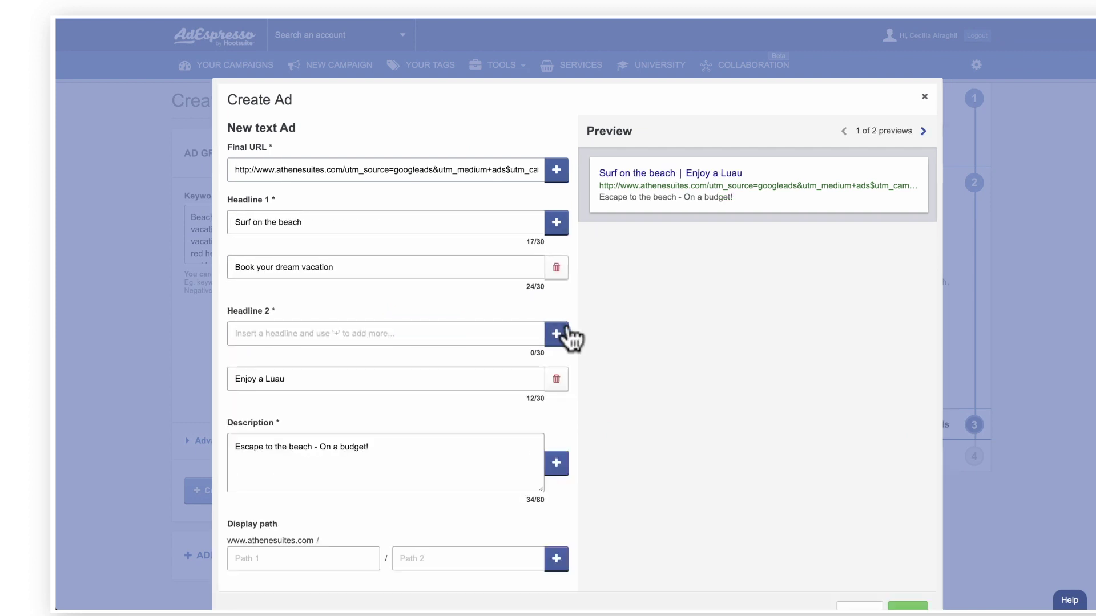
text(Go to the Bahamas)
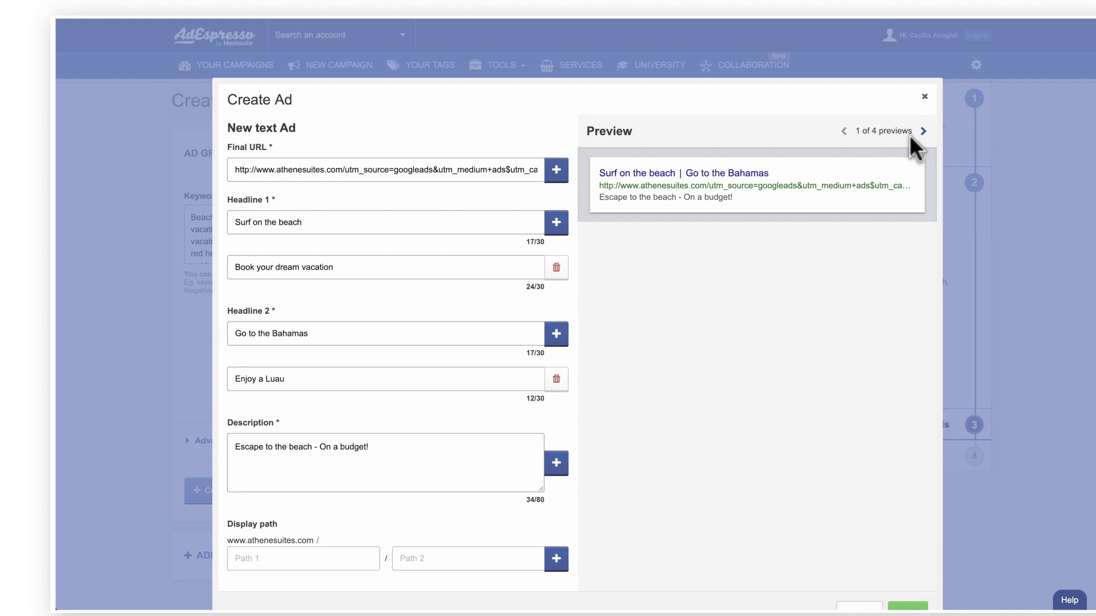
click(923, 131)
click(923, 131)
click(923, 131)
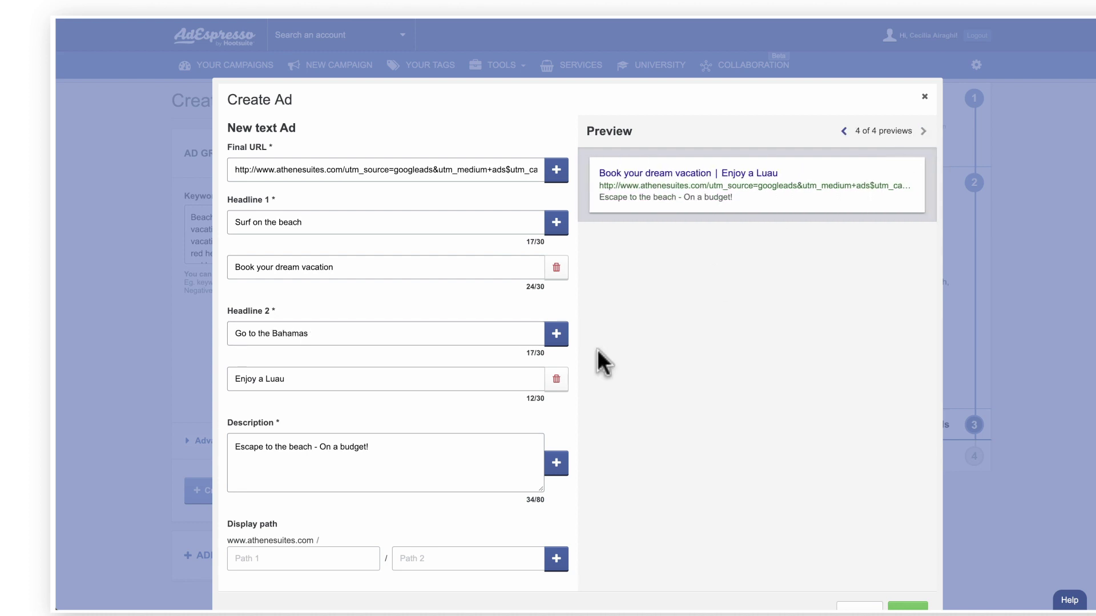
Step: Add display paths Hawaii/Deals and Bahamas/deals and save the ad variations
click(310, 558)
text(Hawaii)
key(Tab)
text(Deals)
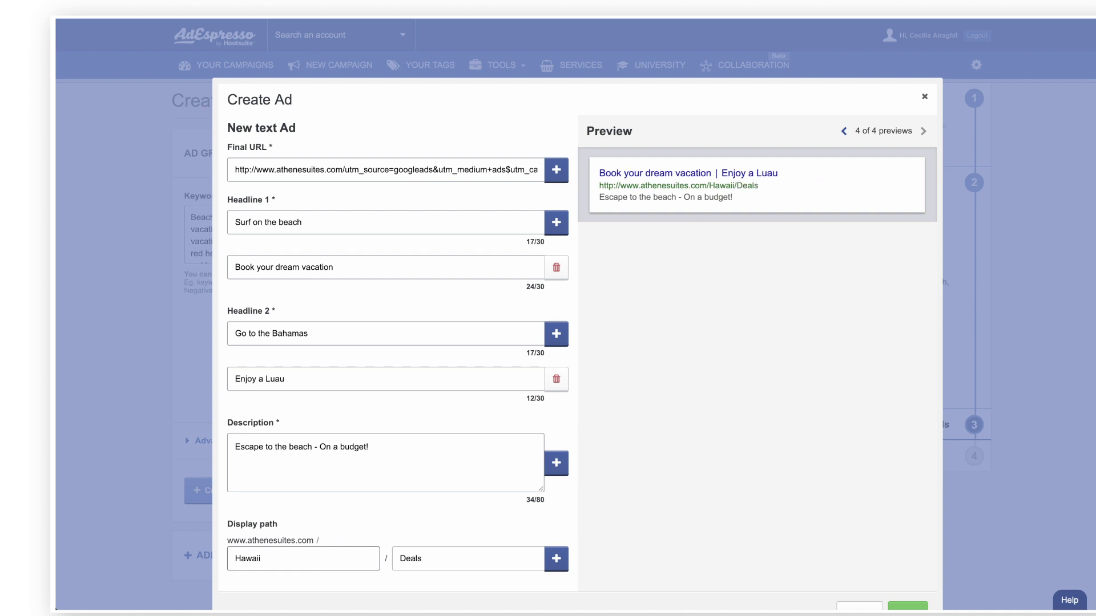
click(556, 560)
text(Bahamas)
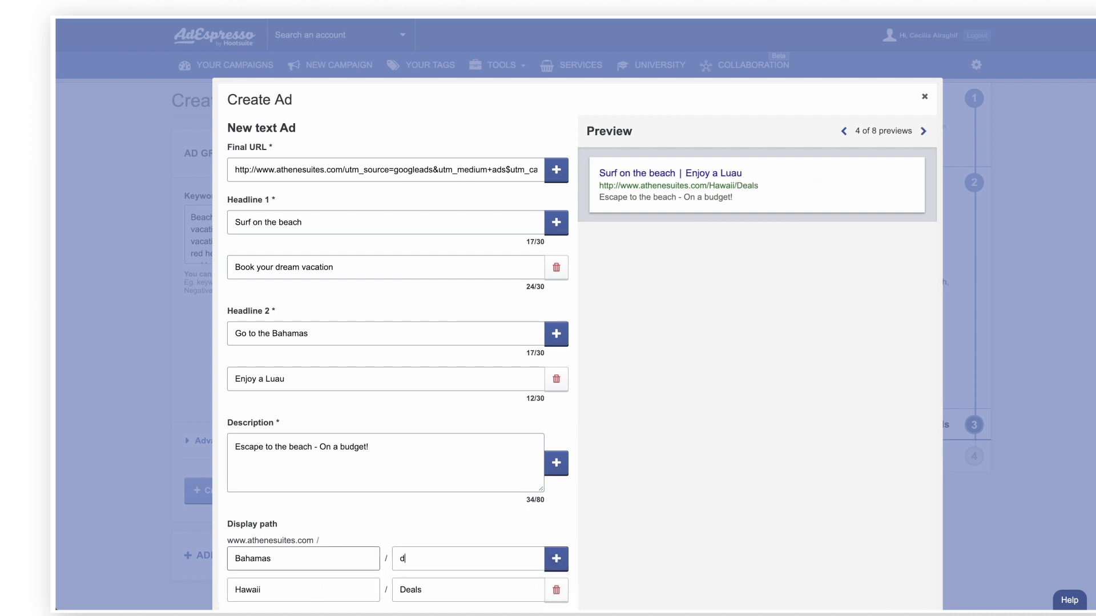
scroll(425, 551, down, 2)
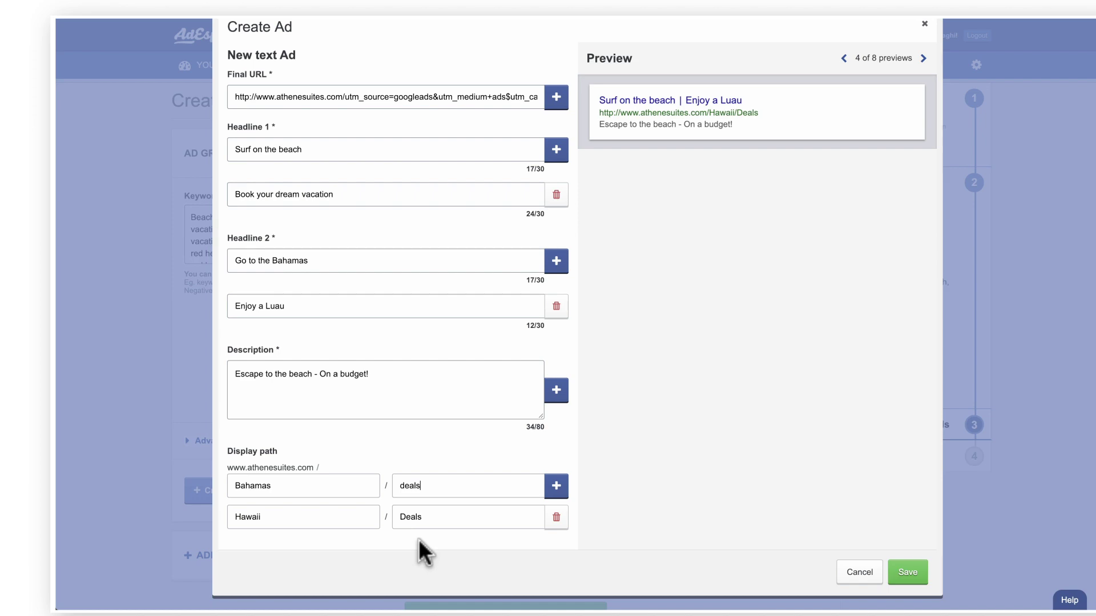
click(913, 573)
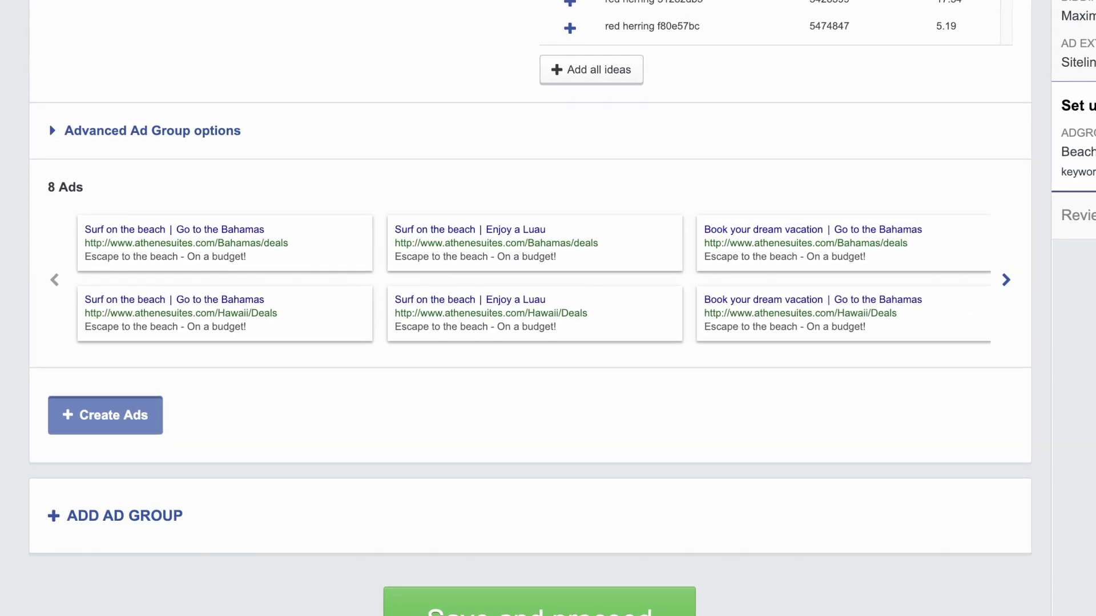
Step: Delete the third and fifth ads, leaving six, and save the ad group
click(1006, 281)
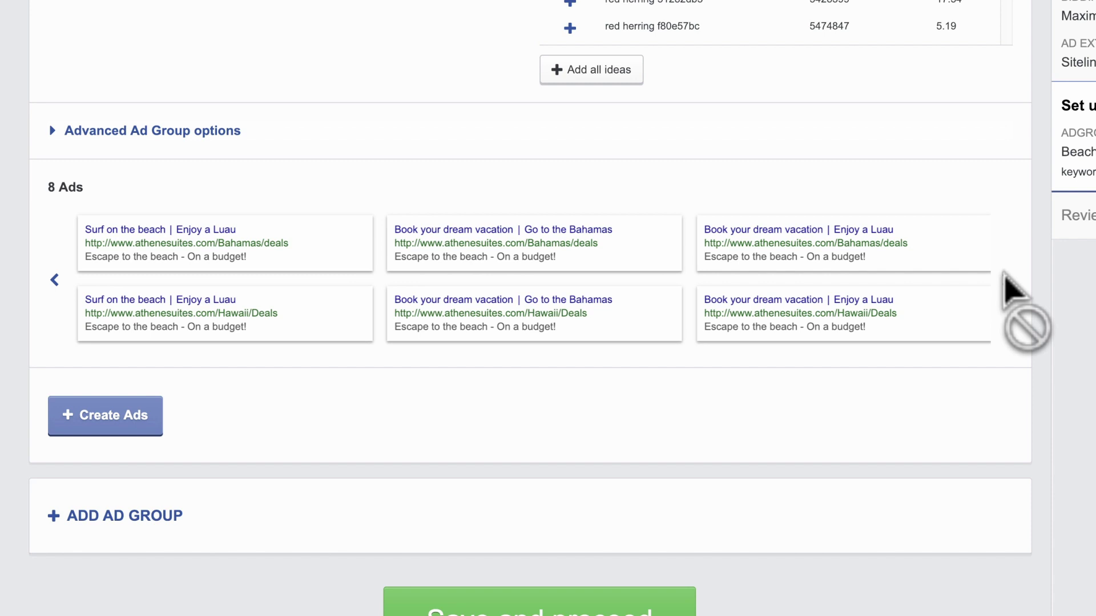
click(977, 227)
click(968, 308)
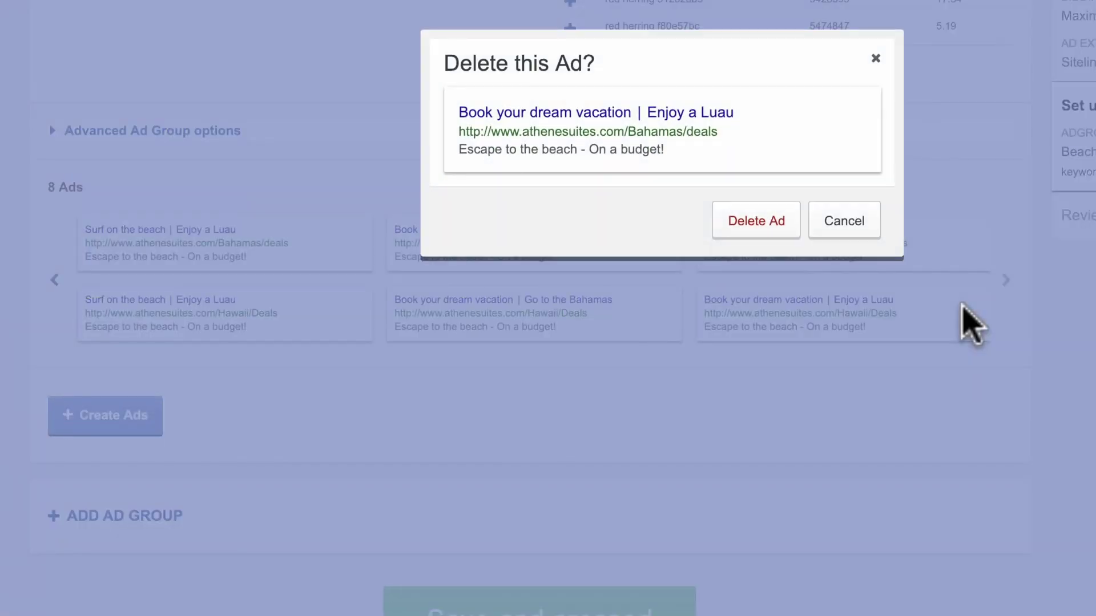
click(775, 229)
click(669, 298)
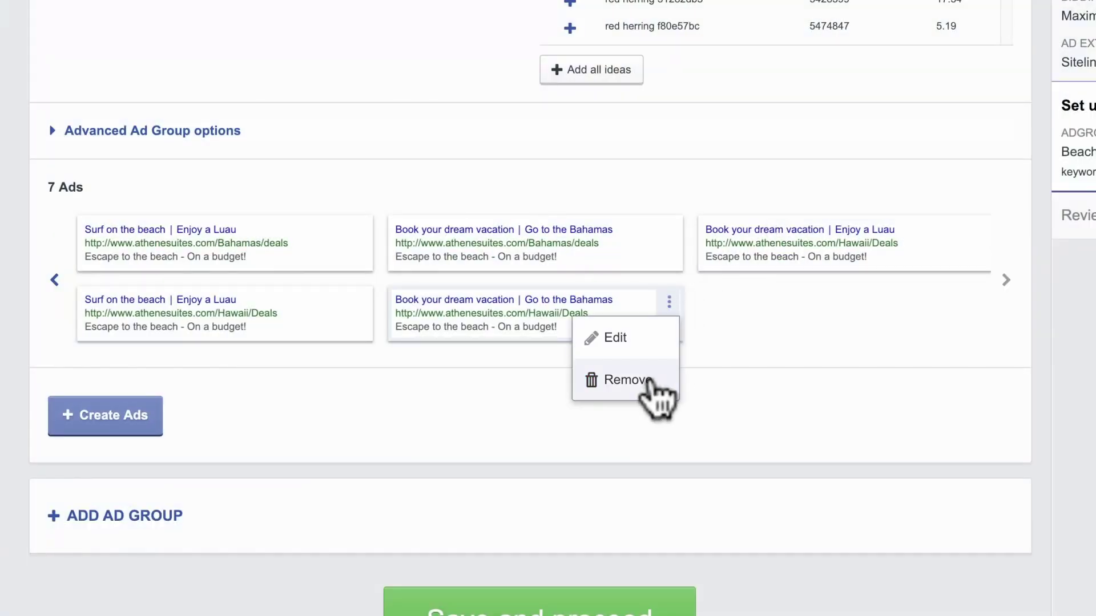
click(654, 378)
click(738, 234)
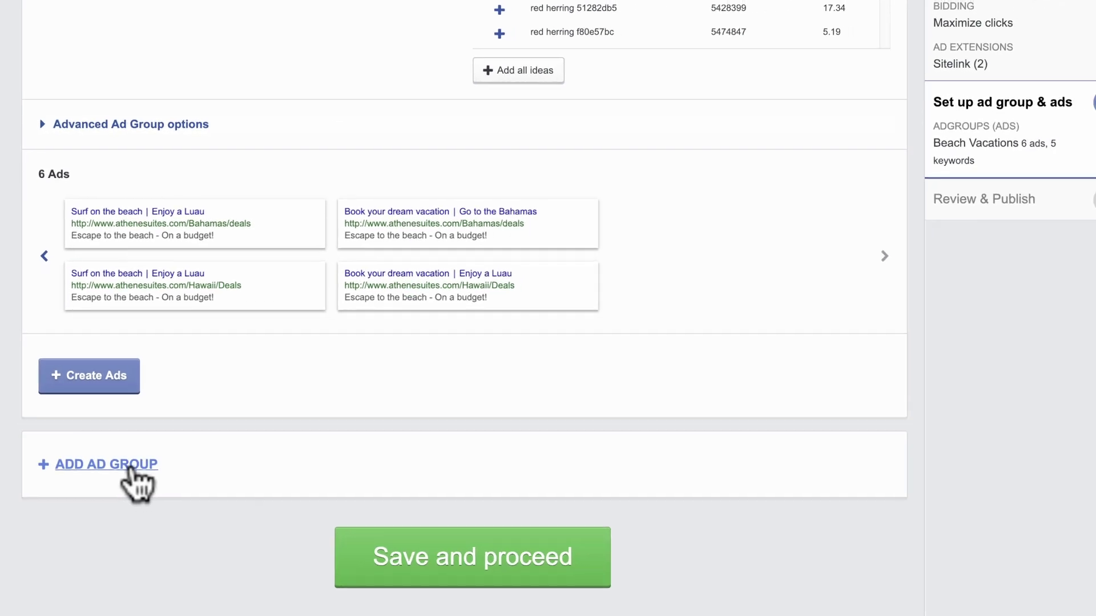
click(428, 544)
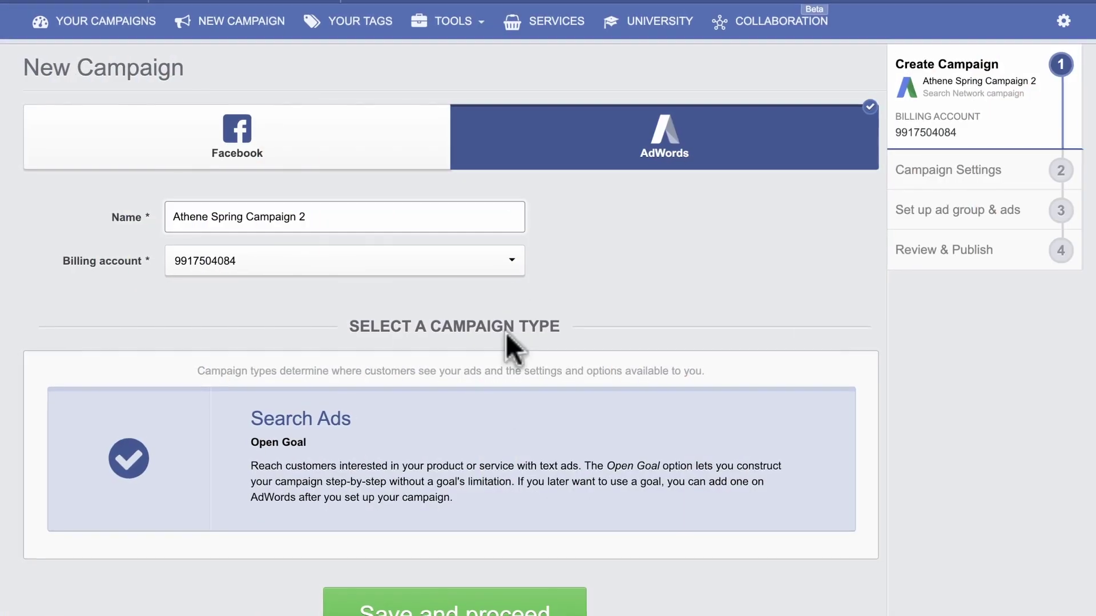
Step: Save the Search Ads type for Athene Spring Campaign 2 and go to Your Campaigns
click(487, 588)
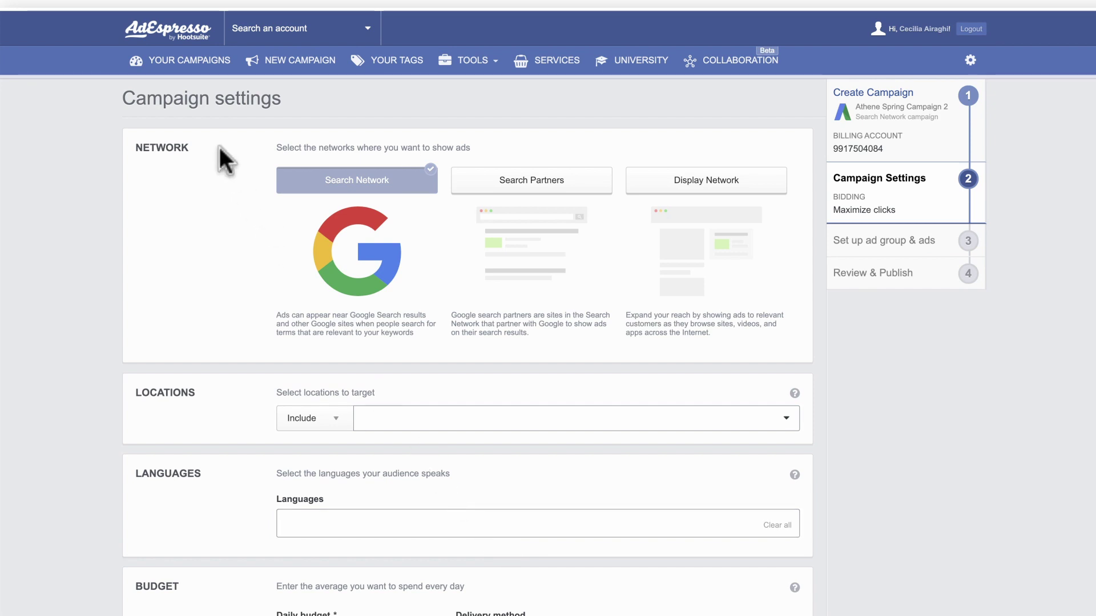
click(183, 72)
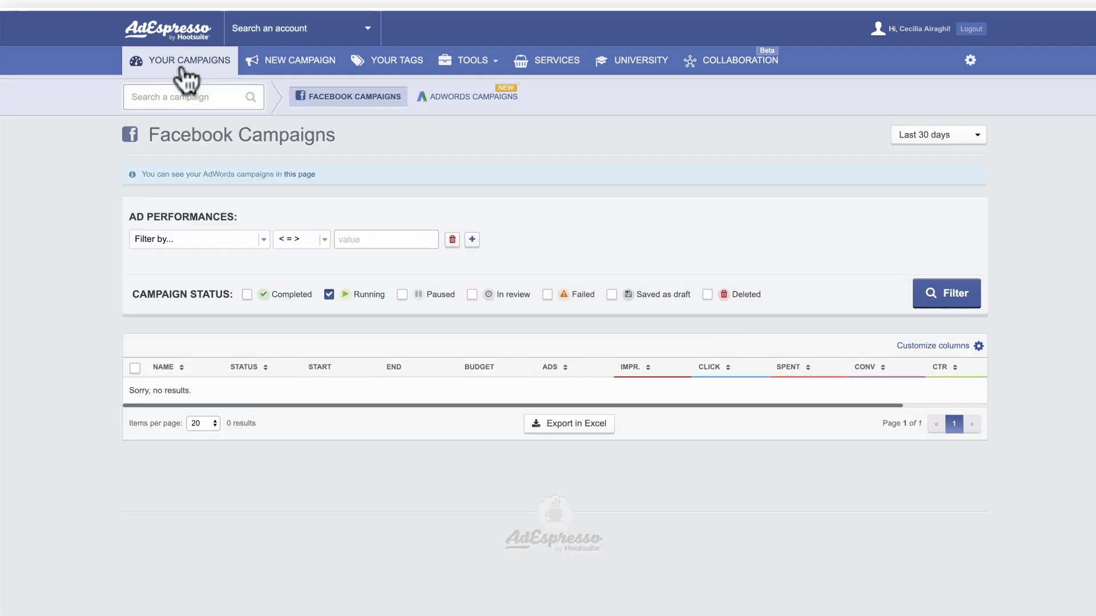
Step: Search campaigns for 'athe', pick Athene Spring Campaign 2, then return to the AdWords Campaigns list
click(200, 98)
text(athe)
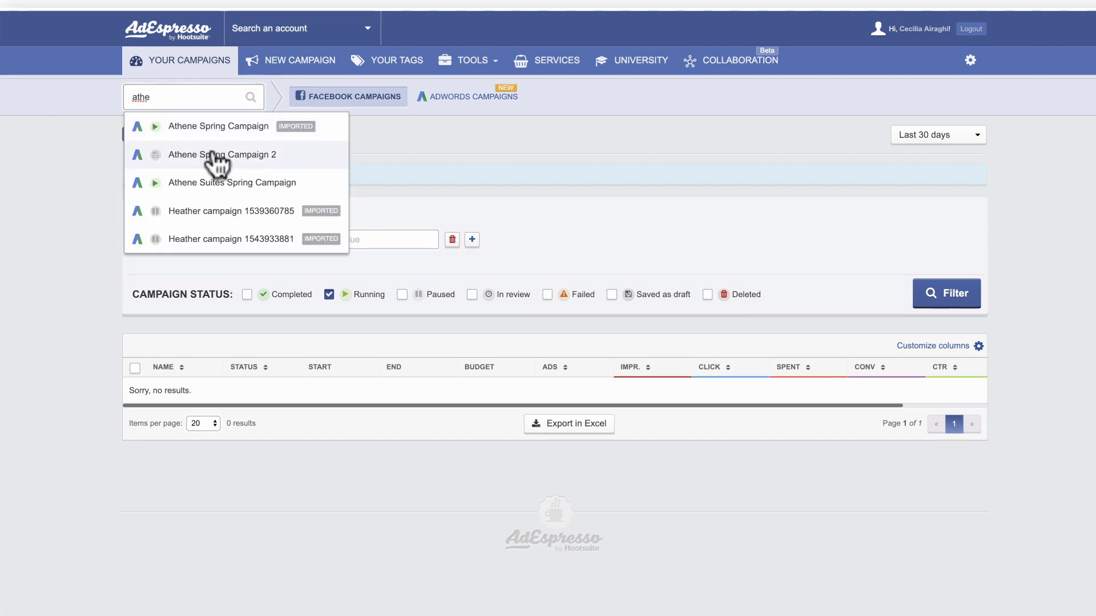
click(217, 157)
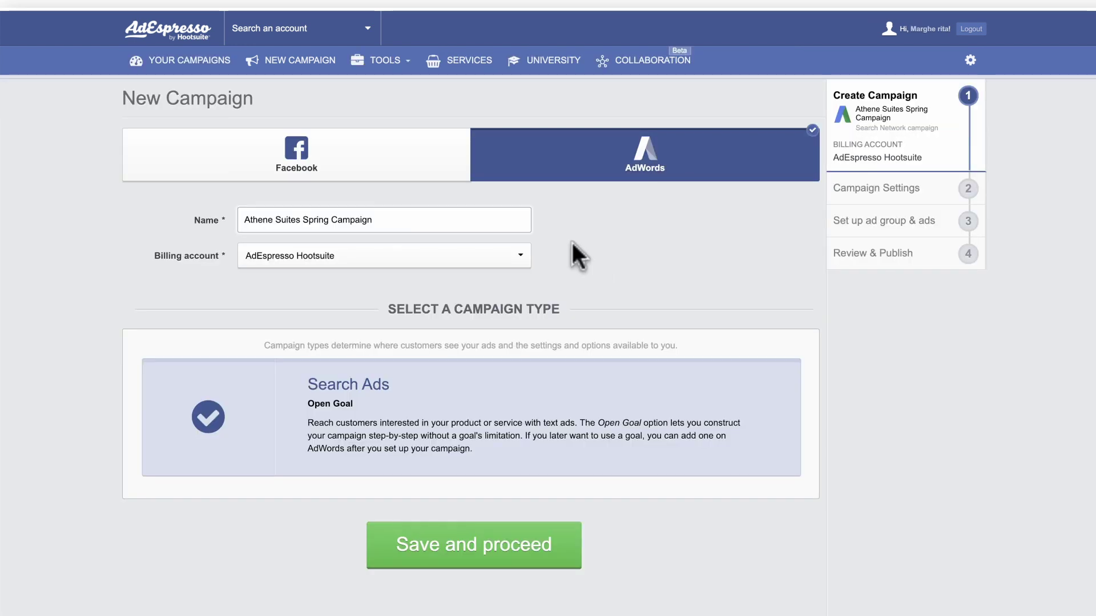
click(204, 65)
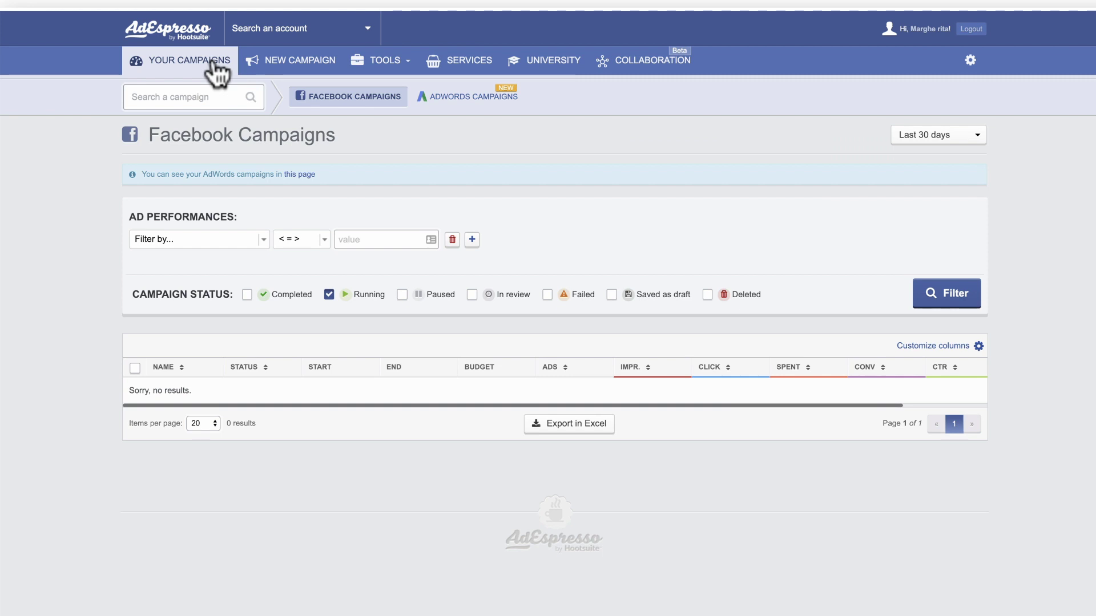
click(450, 104)
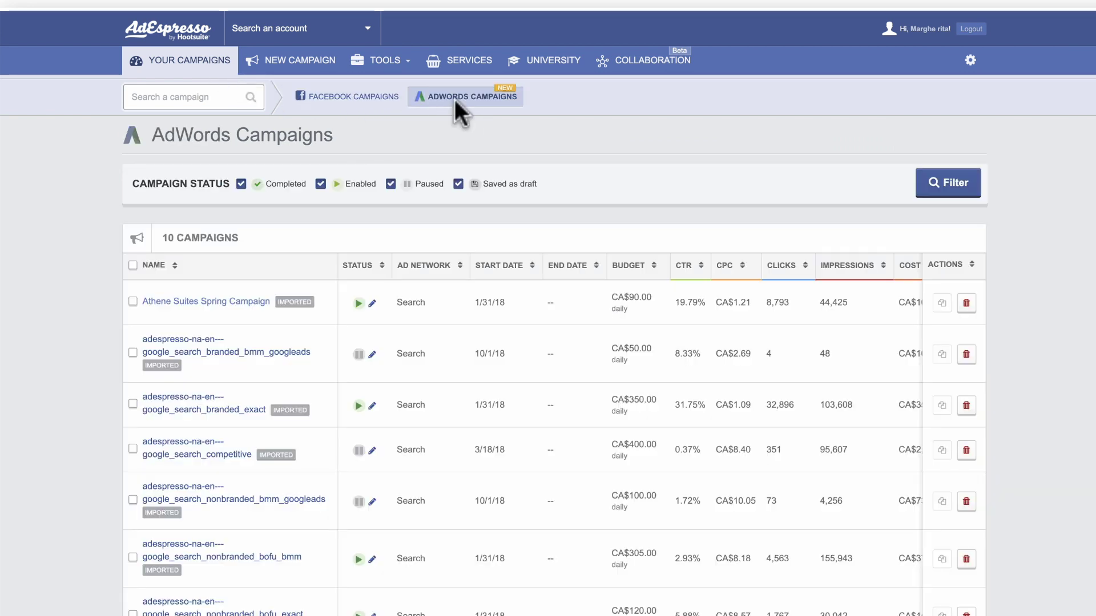
Step: Open the Athene Suites Spring Campaign dashboard with the last 3 months charted at Monthly granularity
click(245, 302)
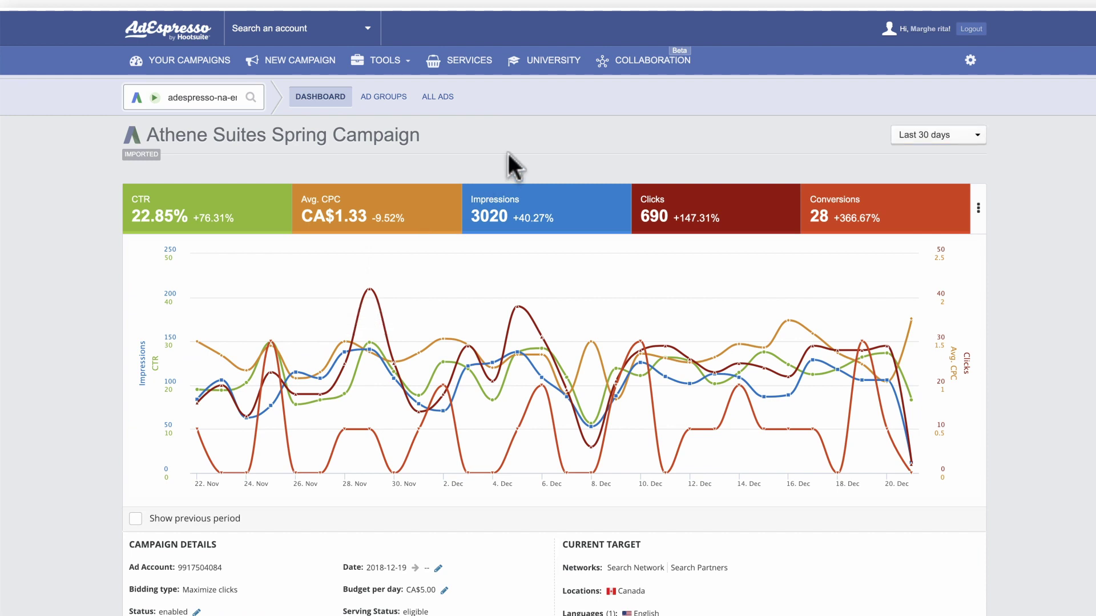
click(940, 140)
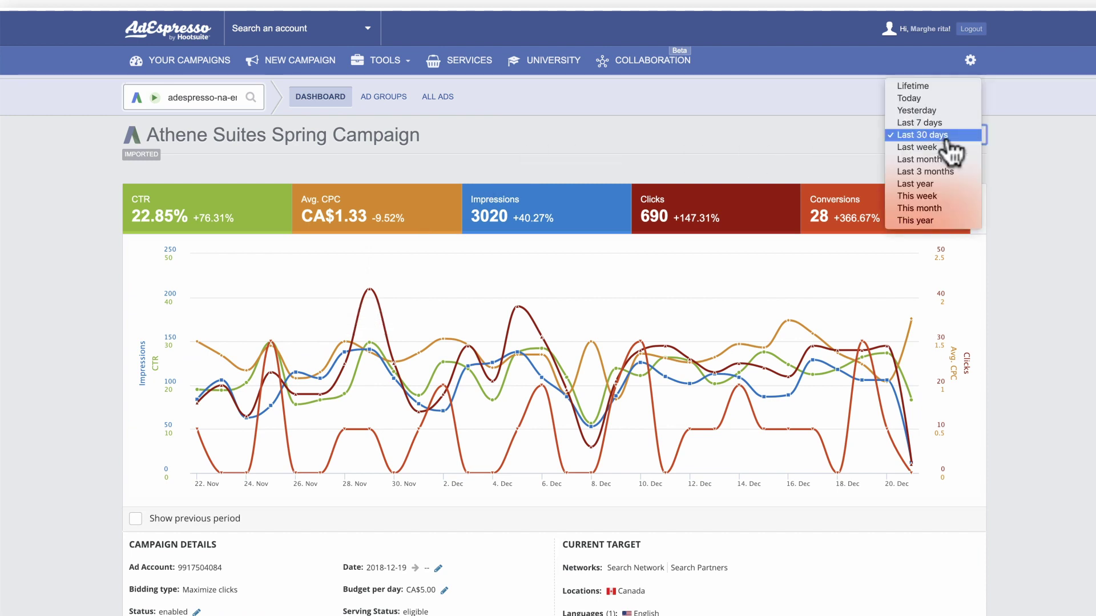
click(949, 174)
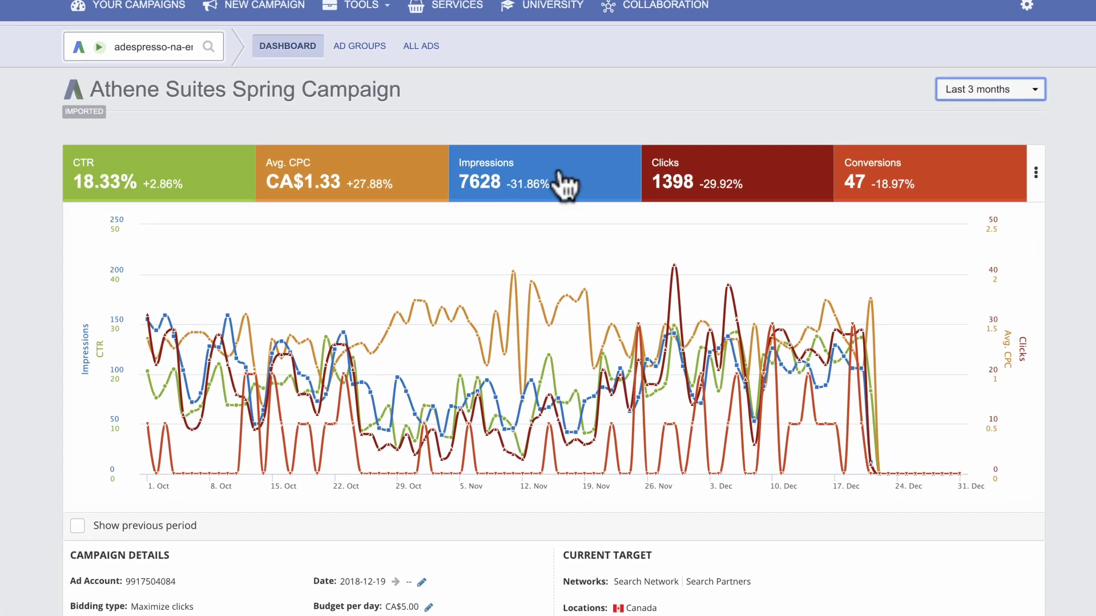
click(1036, 173)
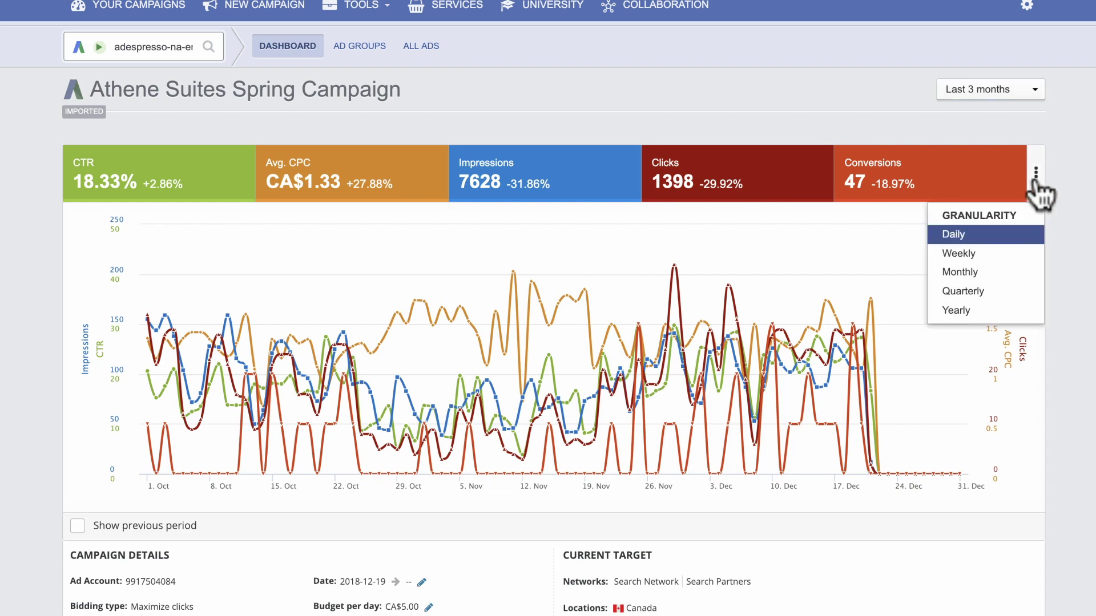
click(1022, 272)
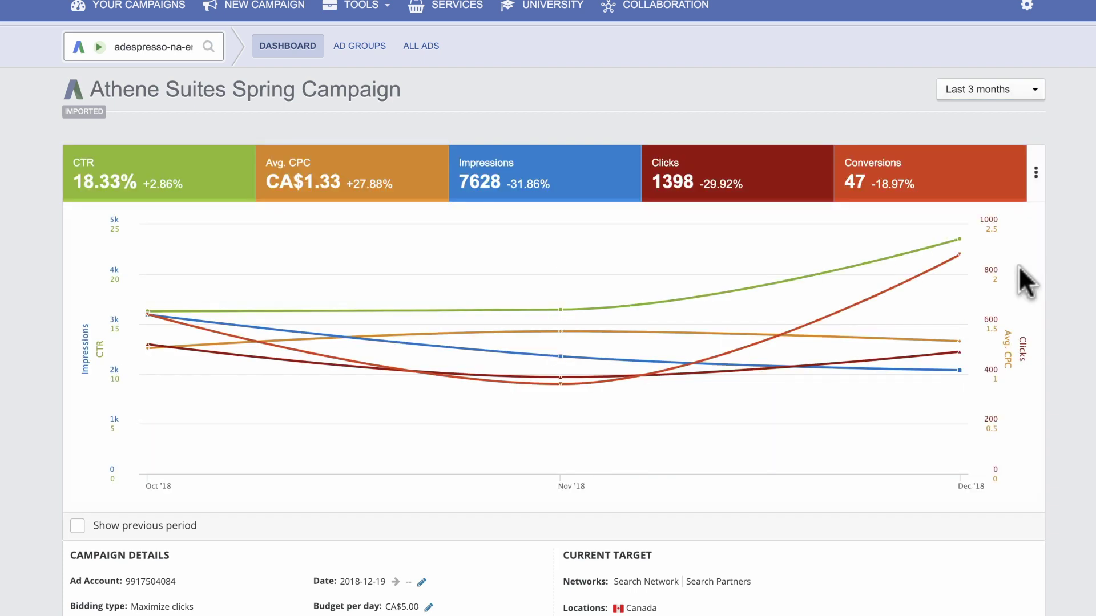
scroll(1018, 266, down, 5)
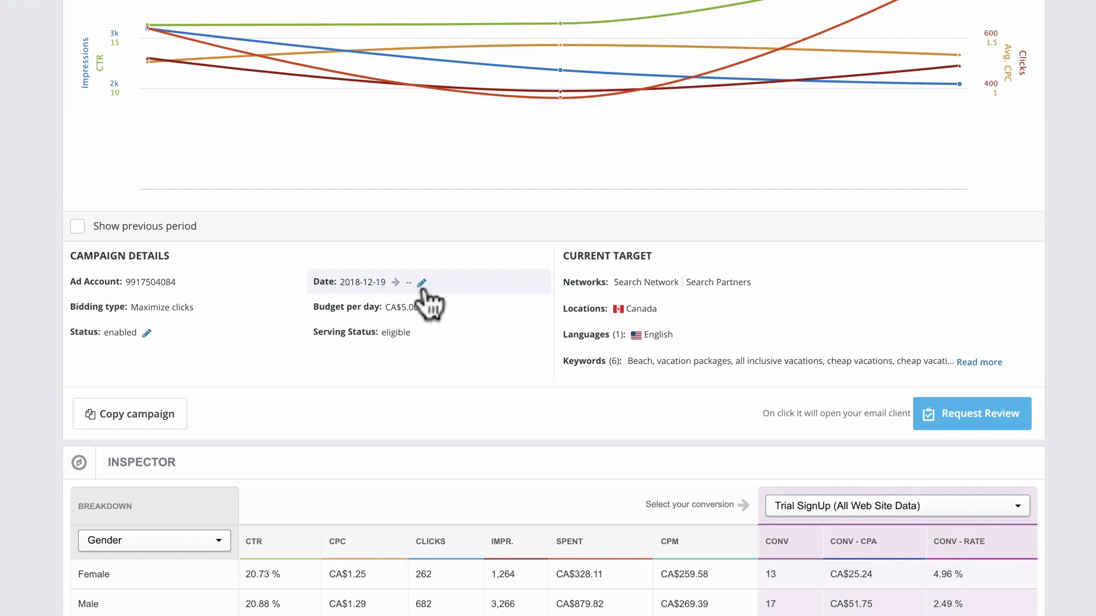
click(147, 333)
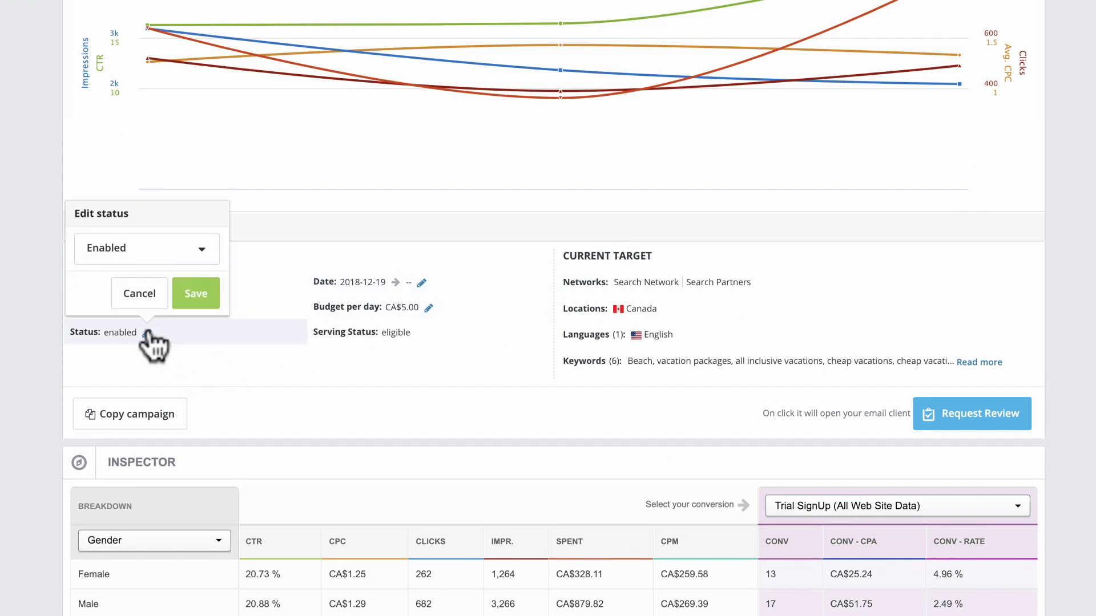
click(194, 247)
key(Escape)
click(422, 283)
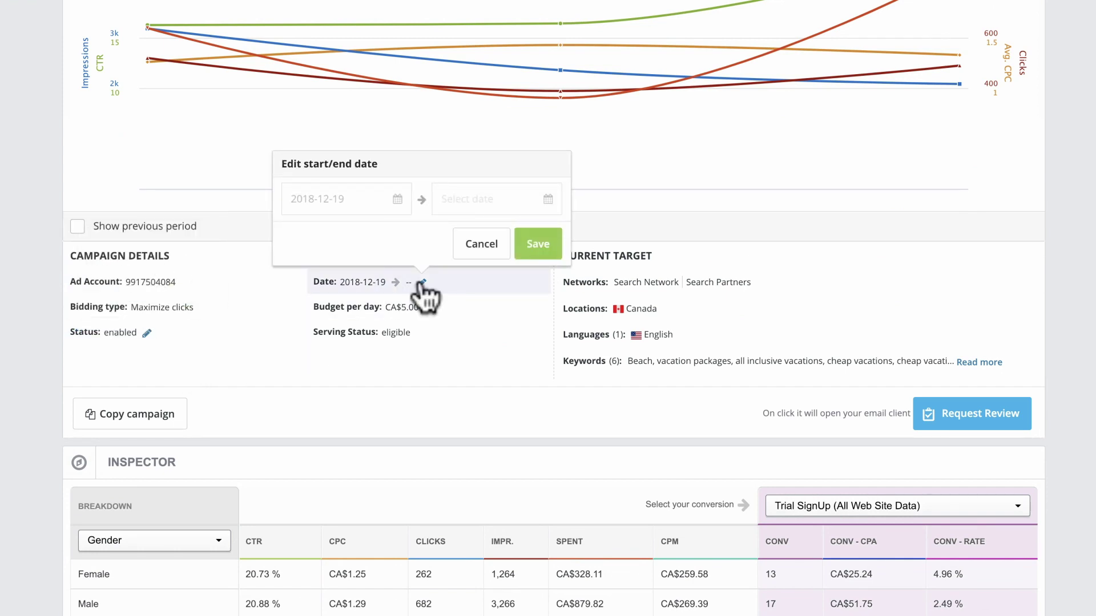
click(423, 283)
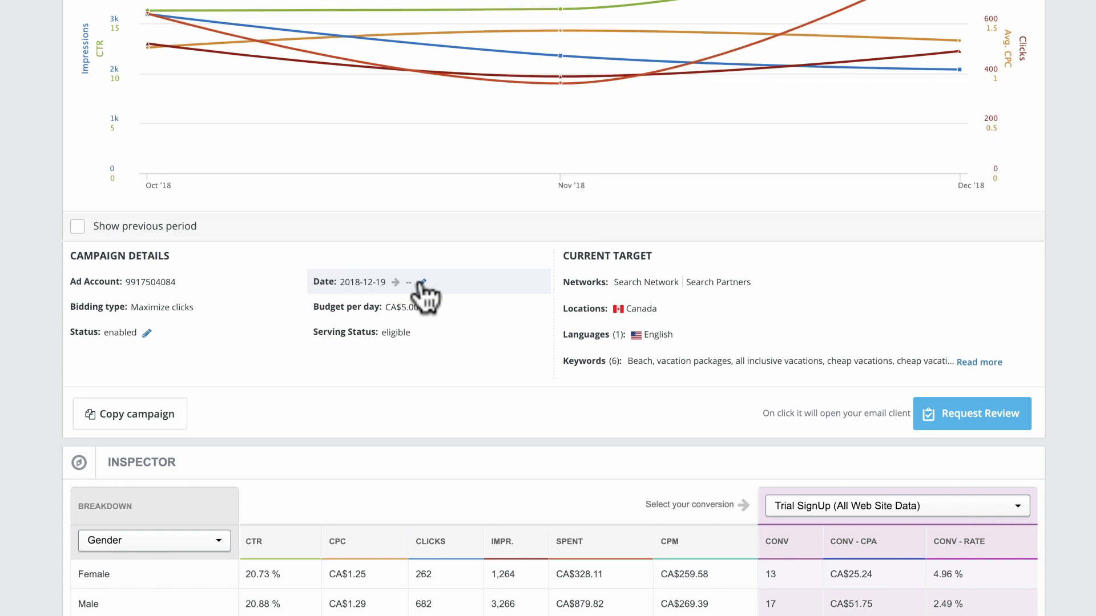
scroll(425, 297, down, 3)
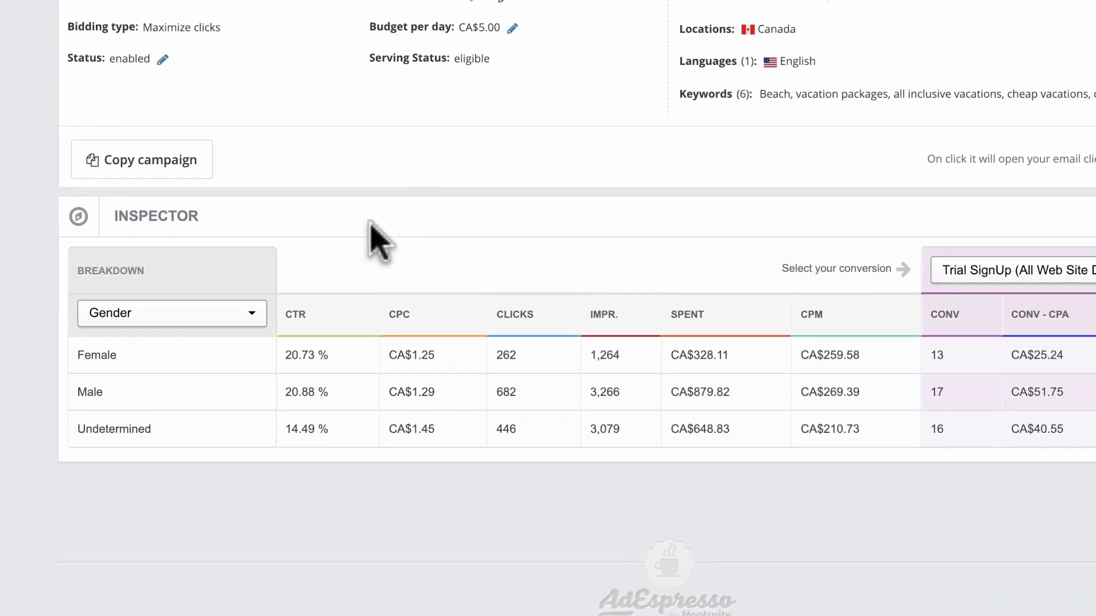
Step: Break the Inspector table down by Age range, then view the campaign's ad groups
click(251, 315)
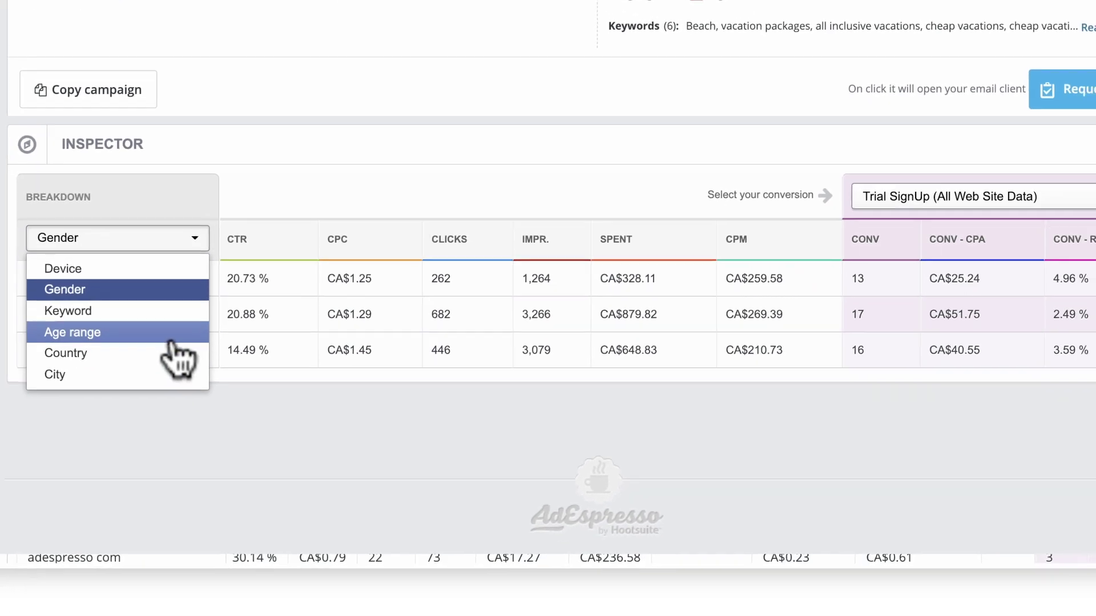
click(223, 412)
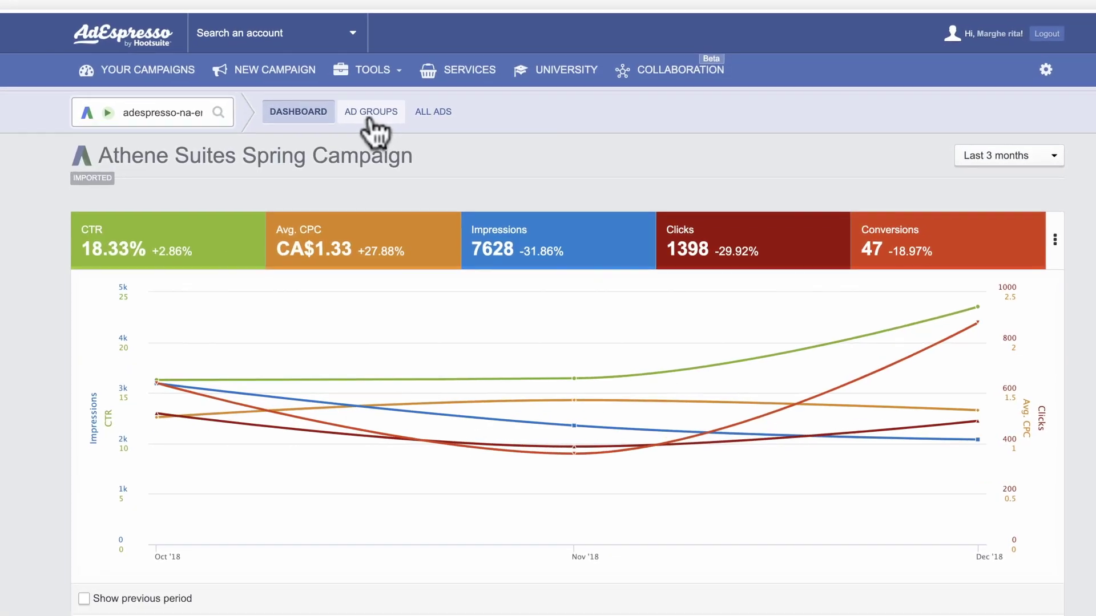
click(368, 119)
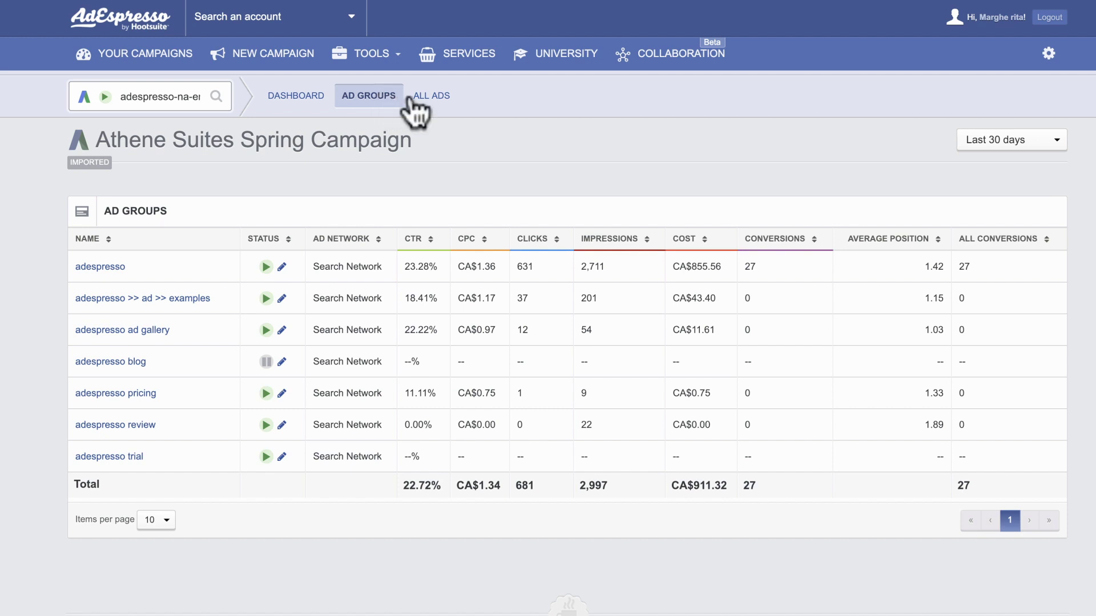
Step: Set the first ad's status to Paused in the campaign's All Ads list
click(432, 97)
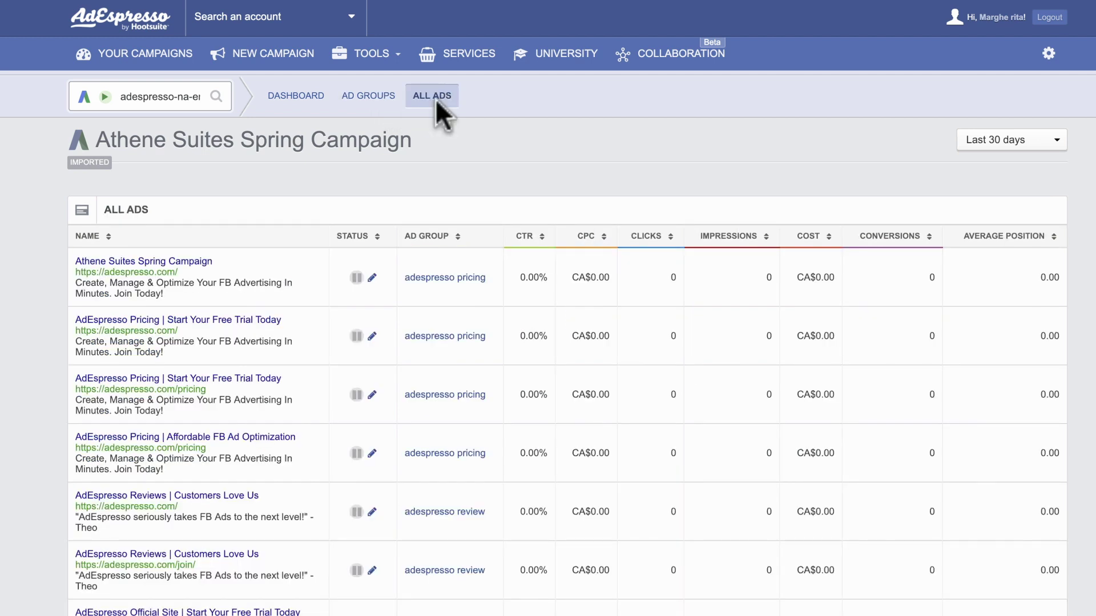
click(372, 278)
click(504, 273)
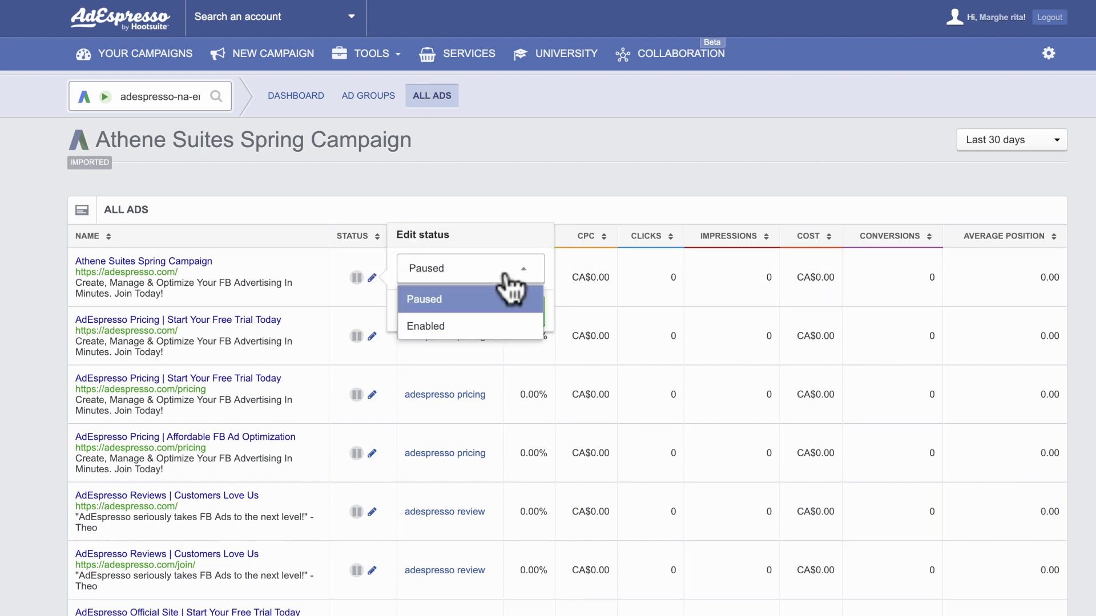
click(506, 273)
click(521, 308)
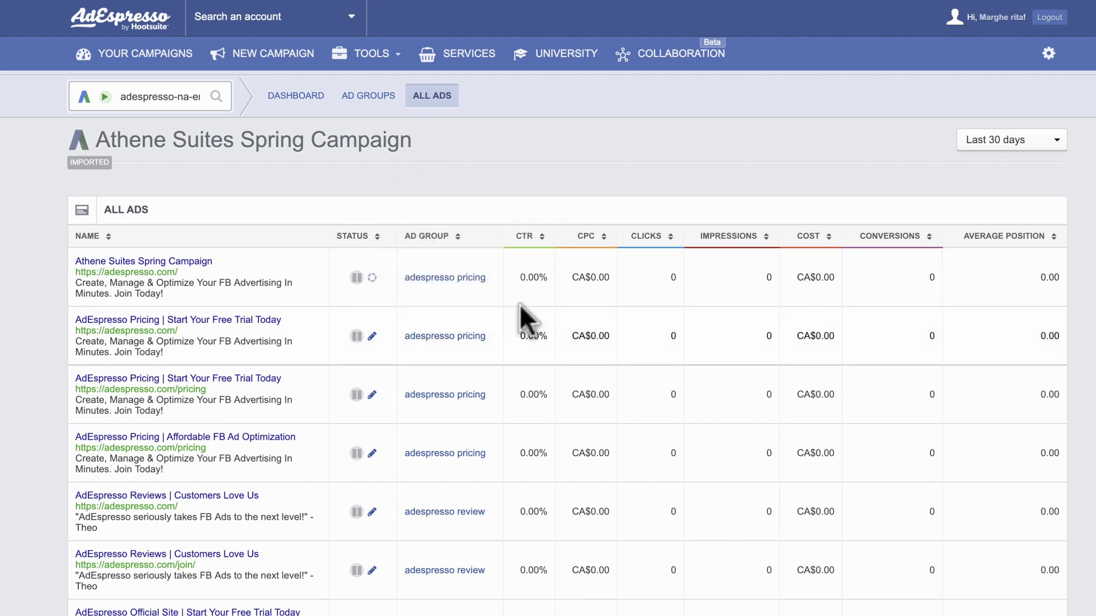
Step: Return to the AdWords Campaigns list under Your Campaigns
click(170, 56)
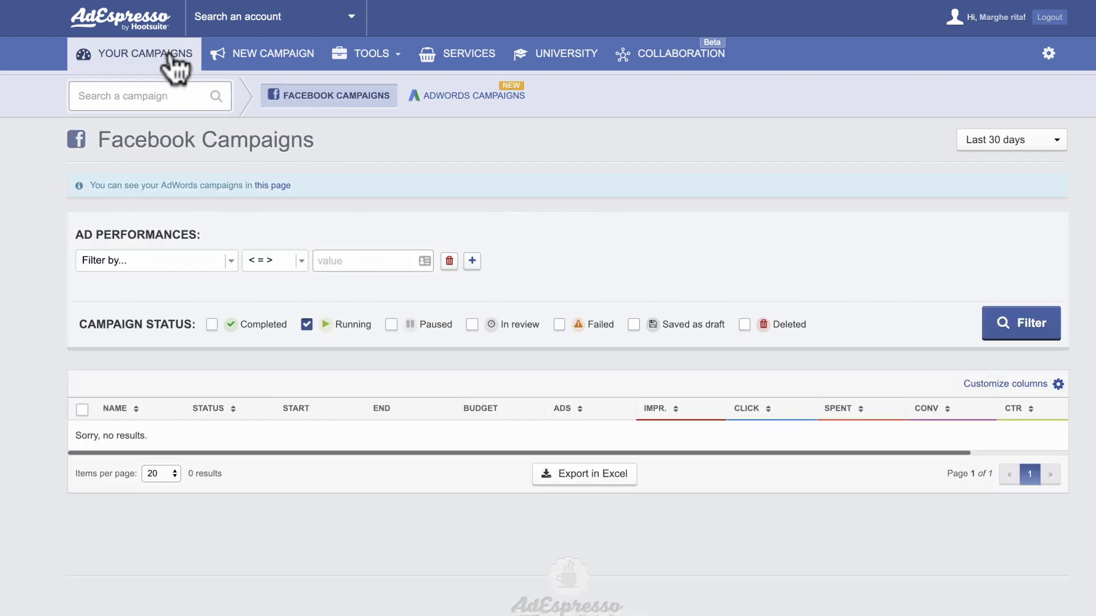
click(439, 98)
scroll(431, 213, down, 1)
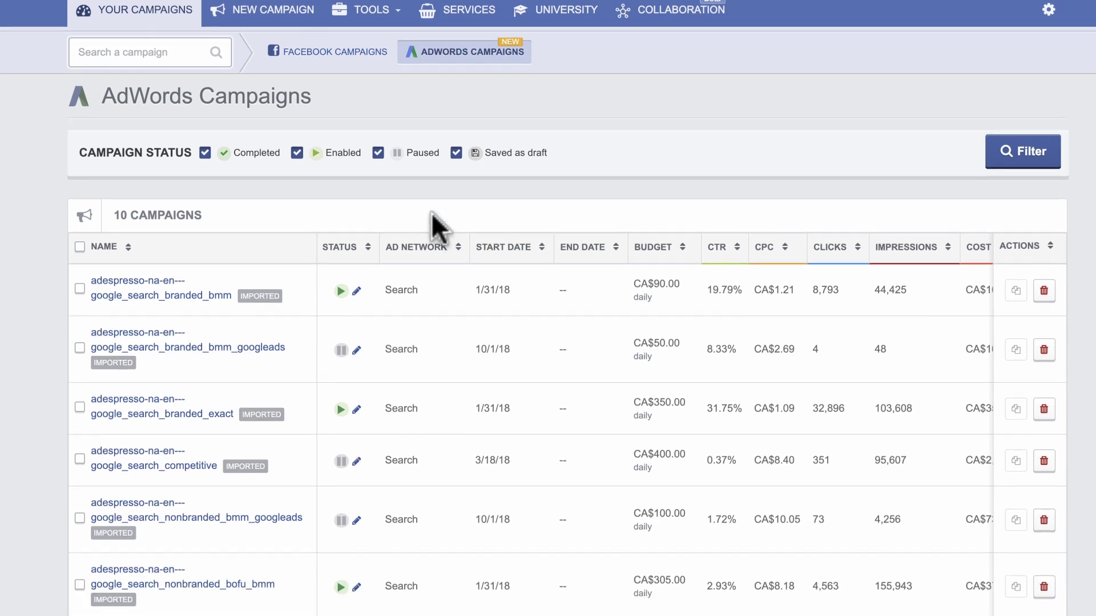